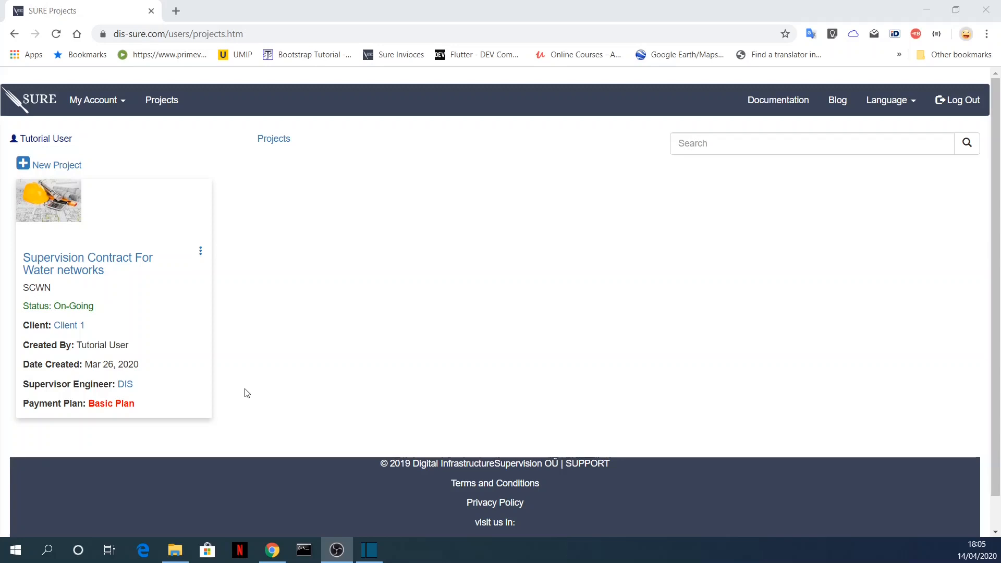
Step: Open the IPC list of the Phase-1 contract in the project Supervision Contract For Water networks
left_click(82, 259)
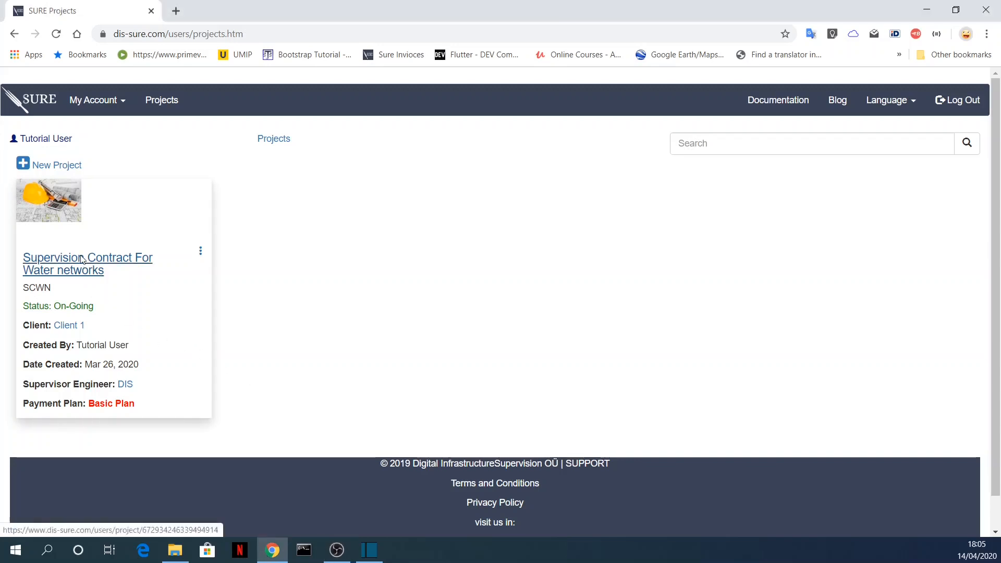
left_click(82, 259)
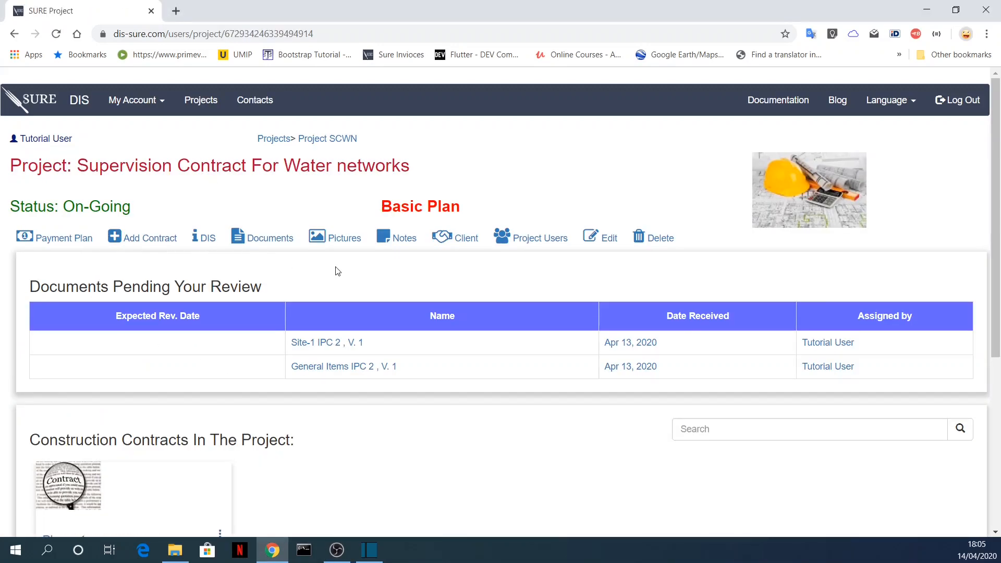
scroll(337, 271, "down", 3)
left_click(62, 410)
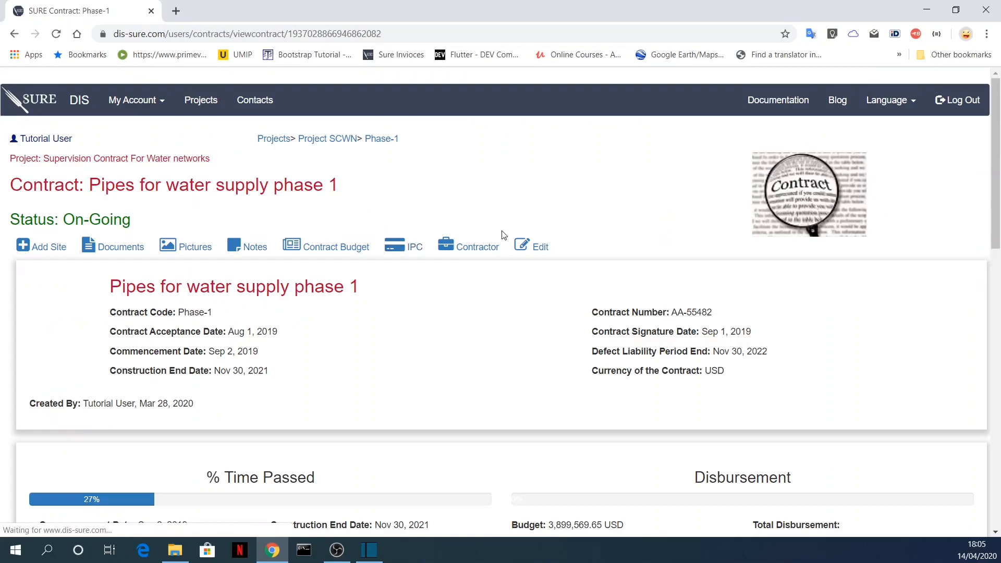
left_click(413, 248)
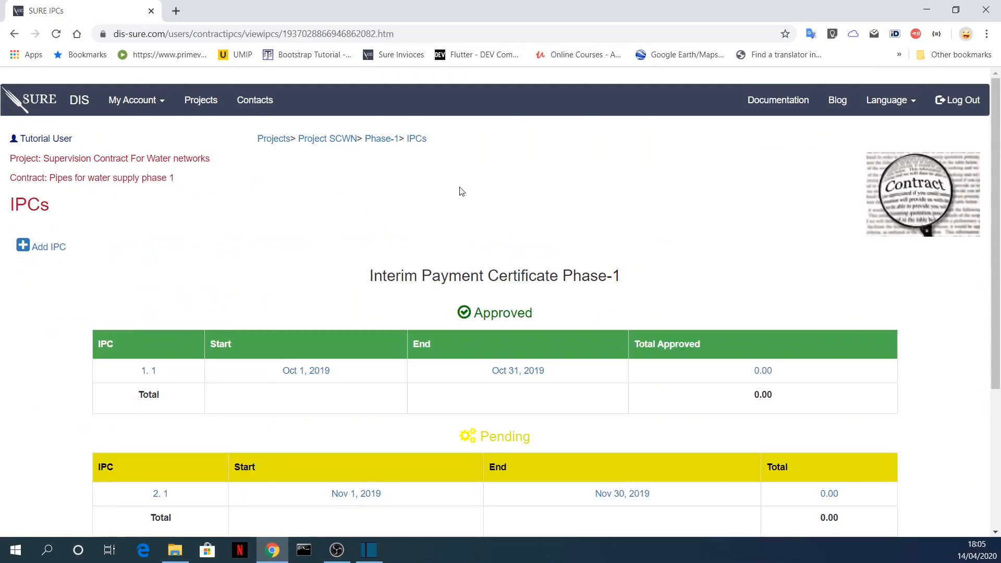
Step: Open the pending IPC 2 starting Nov 1, 2019 and look over its site estimations and payment summary
scroll(462, 191, "down", 3)
scroll(436, 217, "up", 1)
left_click(359, 365)
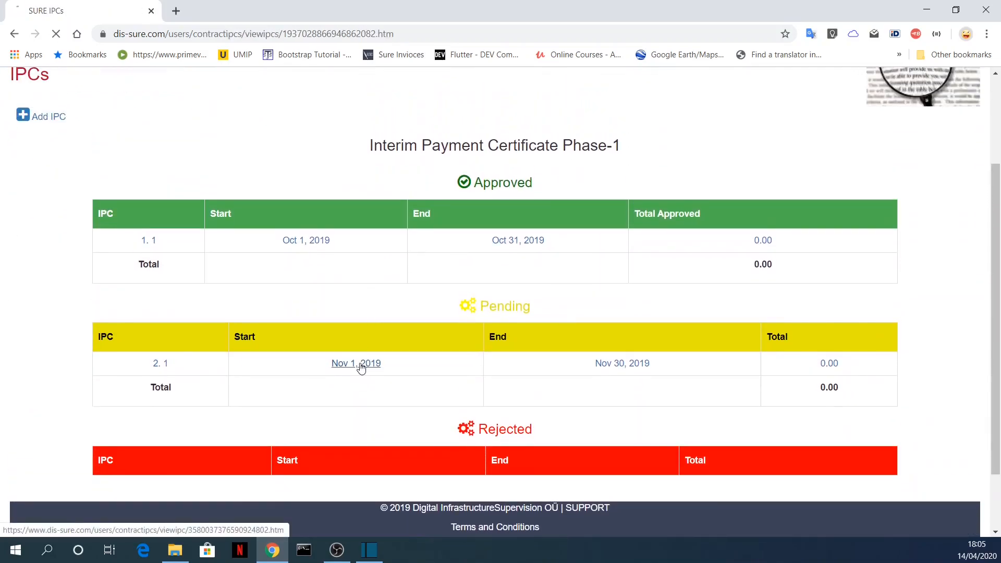
scroll(400, 304, "down", 4)
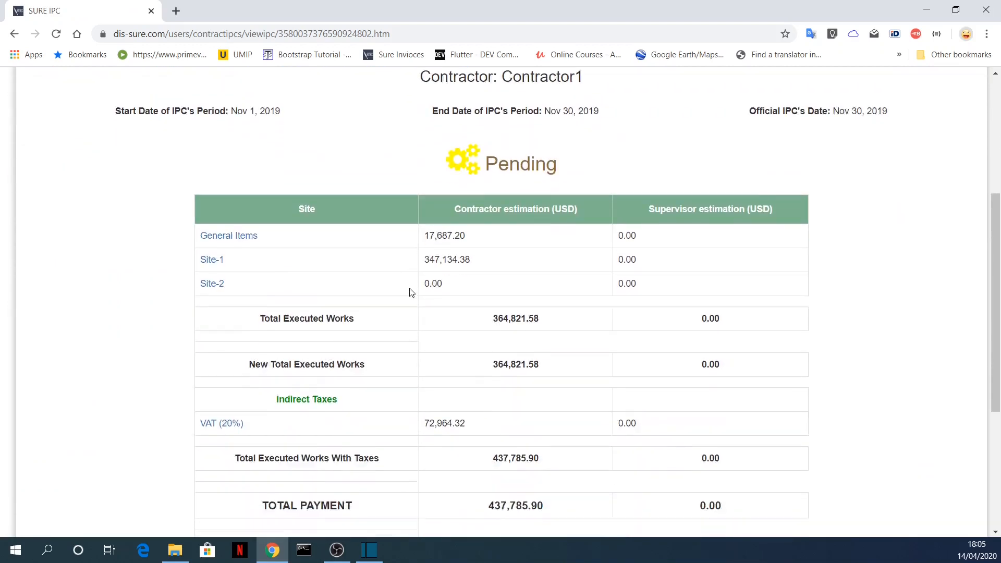
scroll(409, 292, "down", 3)
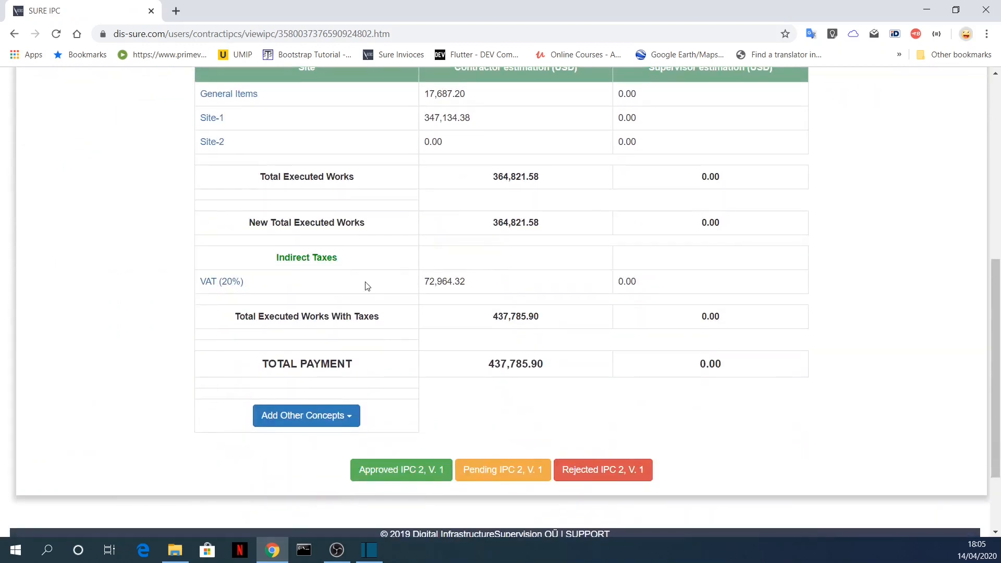
scroll(368, 286, "up", 1)
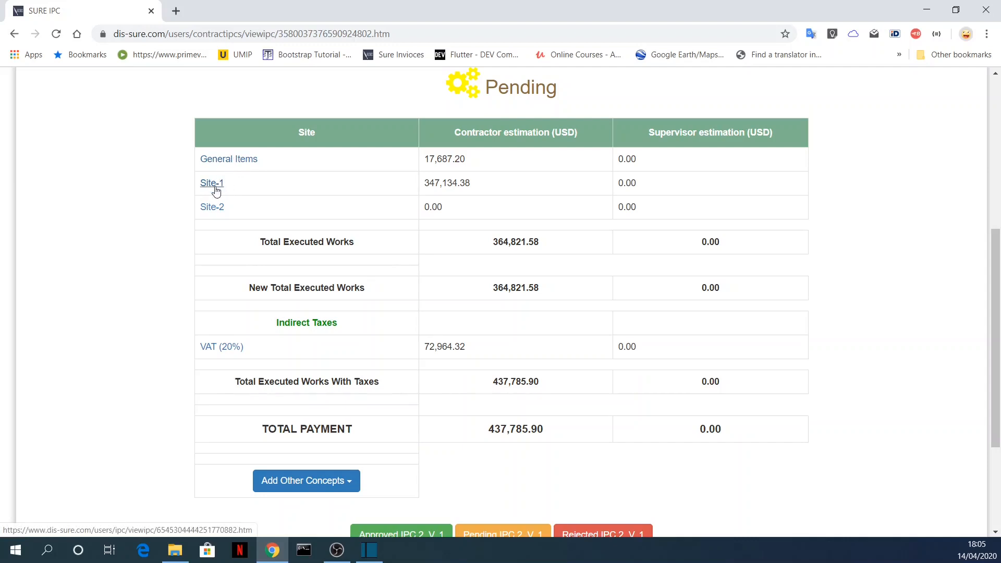
Step: Look over the General Items and Site-1 IPCs, returning to the contract's IPC summary after each
left_click(249, 159)
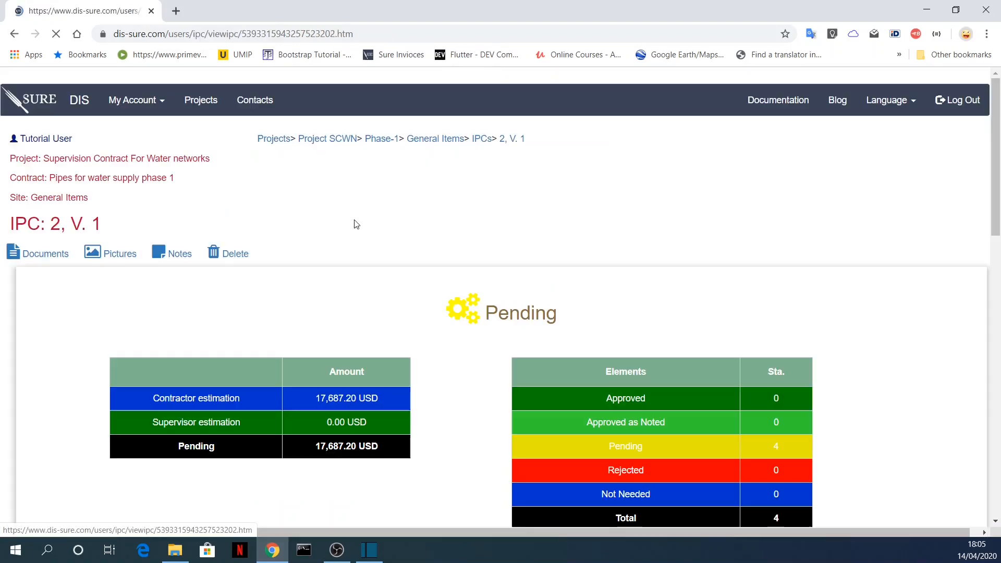
scroll(462, 245, "down", 3)
scroll(462, 242, "down", 10)
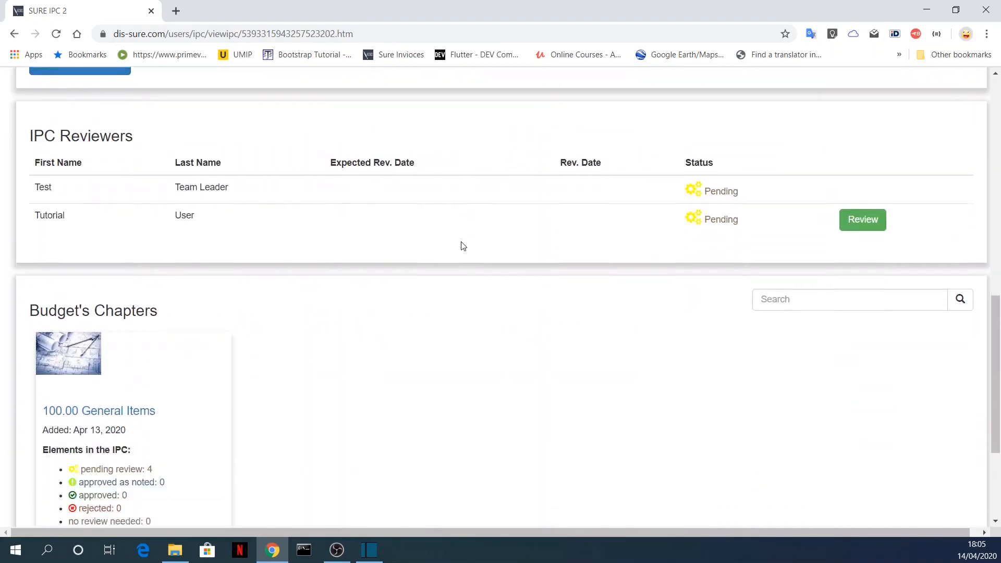
scroll(466, 249, "up", 13)
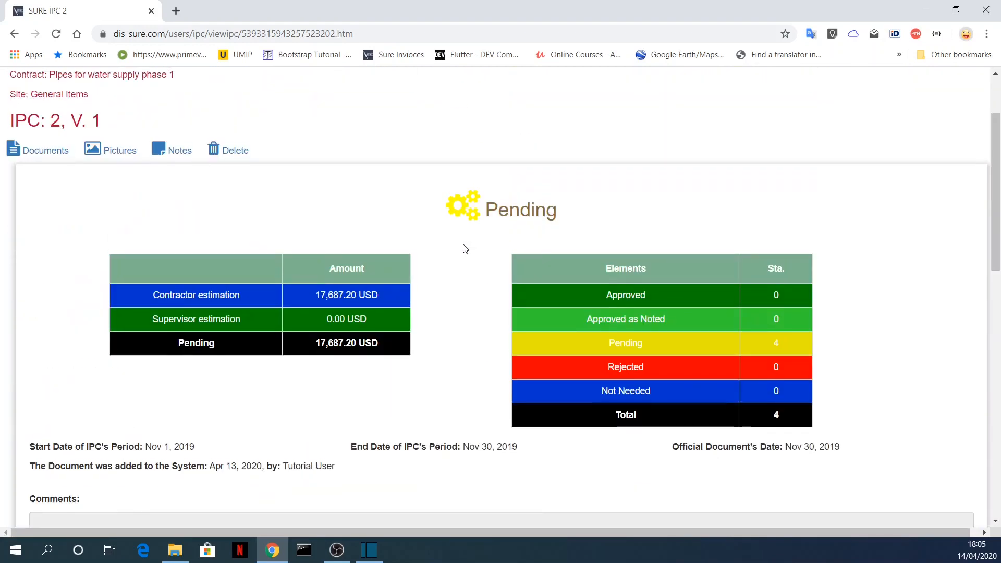
left_click(14, 33)
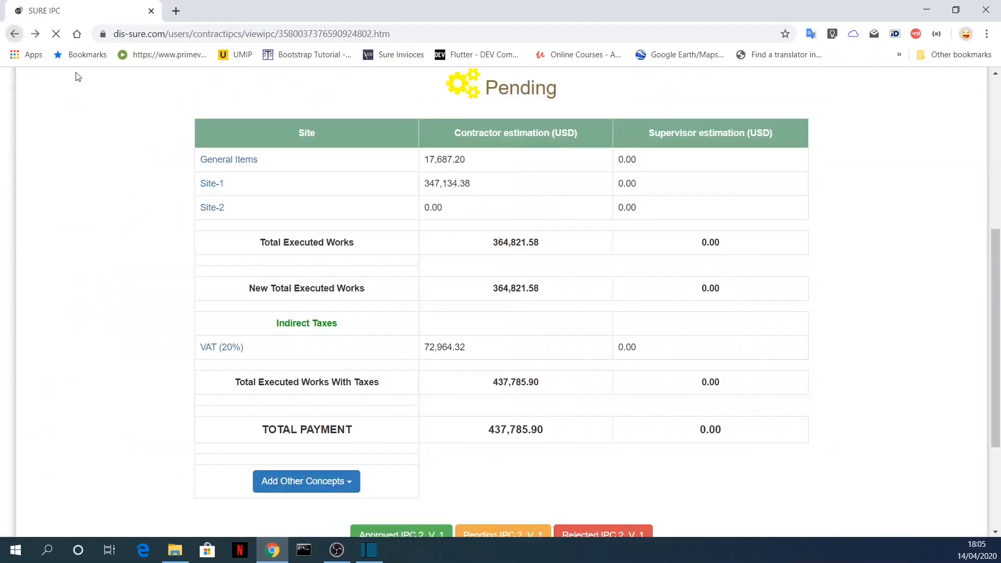
left_click(208, 183)
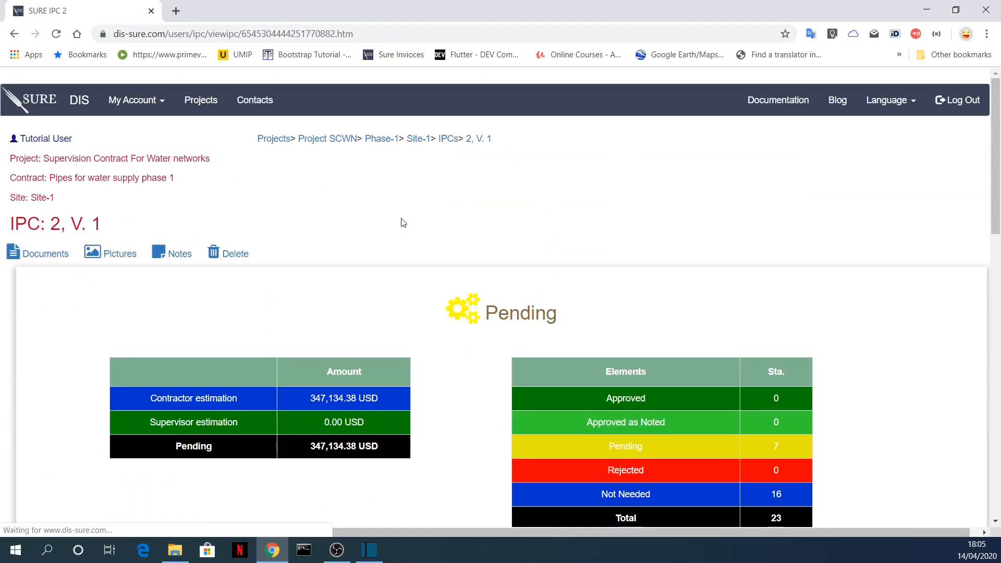
left_click(14, 34)
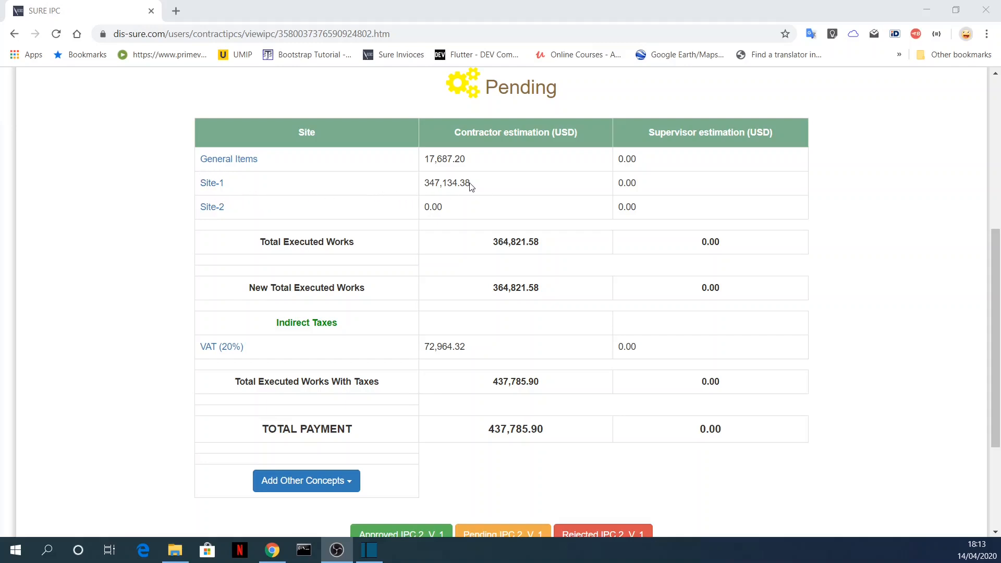
Step: Check Site-1's contractor estimation in the summary table and open the Site-1 IPC
left_click_drag(474, 187, 424, 186)
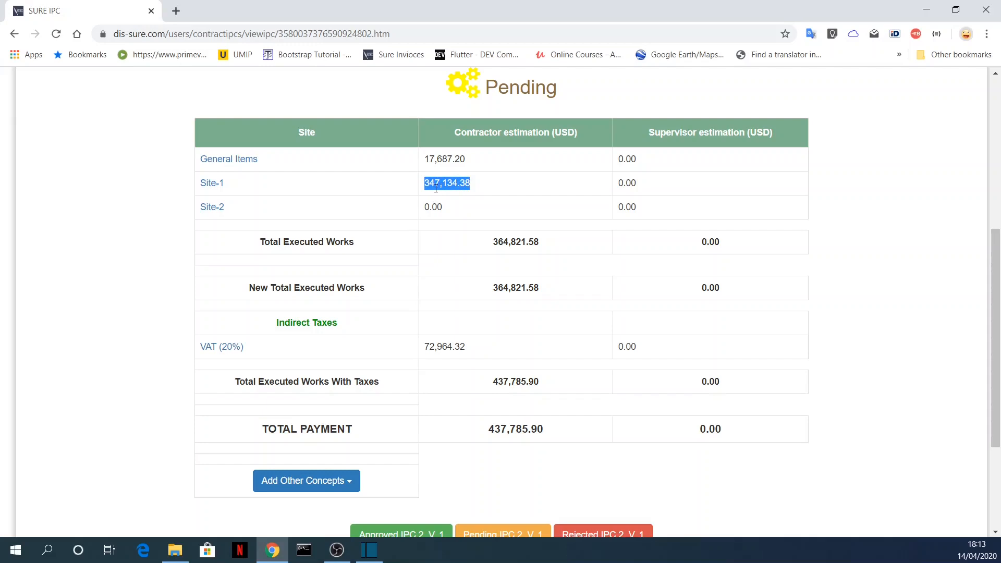
left_click(316, 189)
left_click(211, 184)
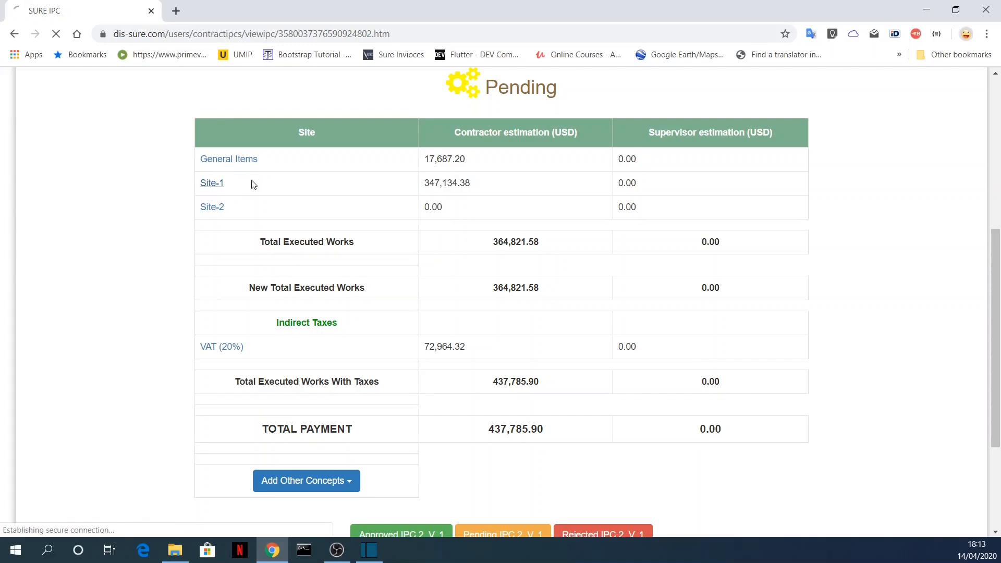
scroll(434, 230, "down", 4)
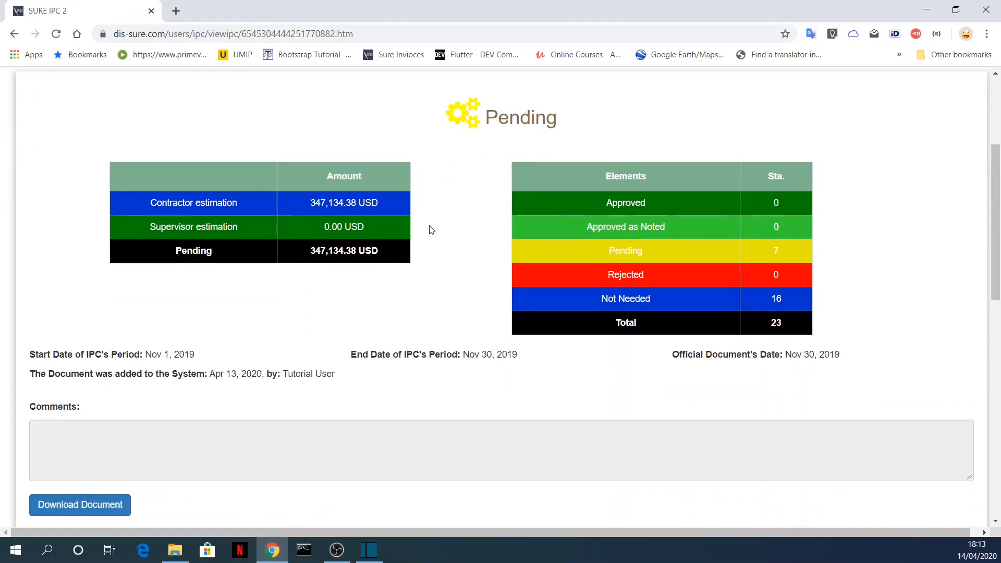
scroll(347, 206, "up", 3)
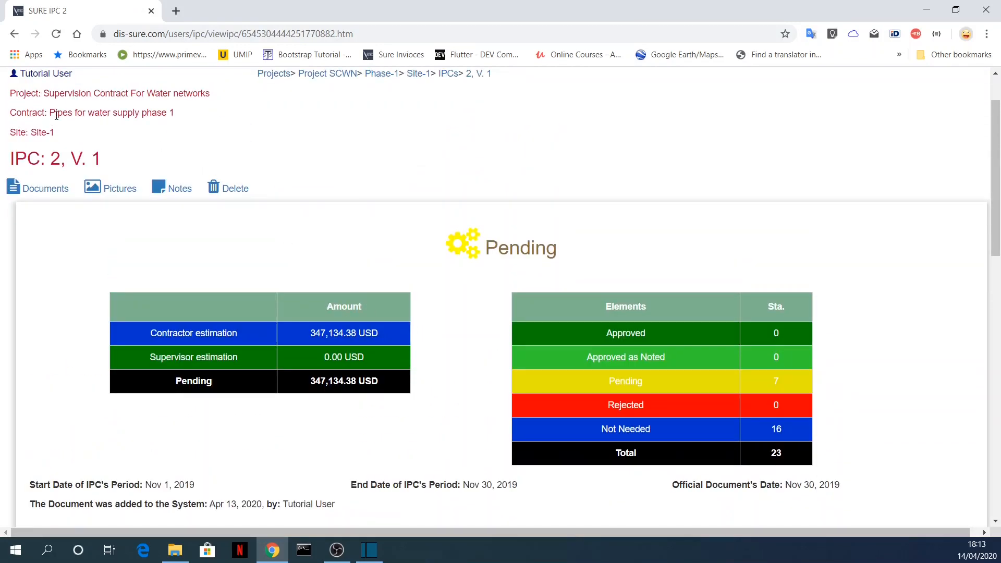
Step: Examine the Site-1 IPC's site name, contractor estimation amount and number of pending elements
left_click_drag(32, 132, 55, 134)
scroll(437, 275, "down", 1)
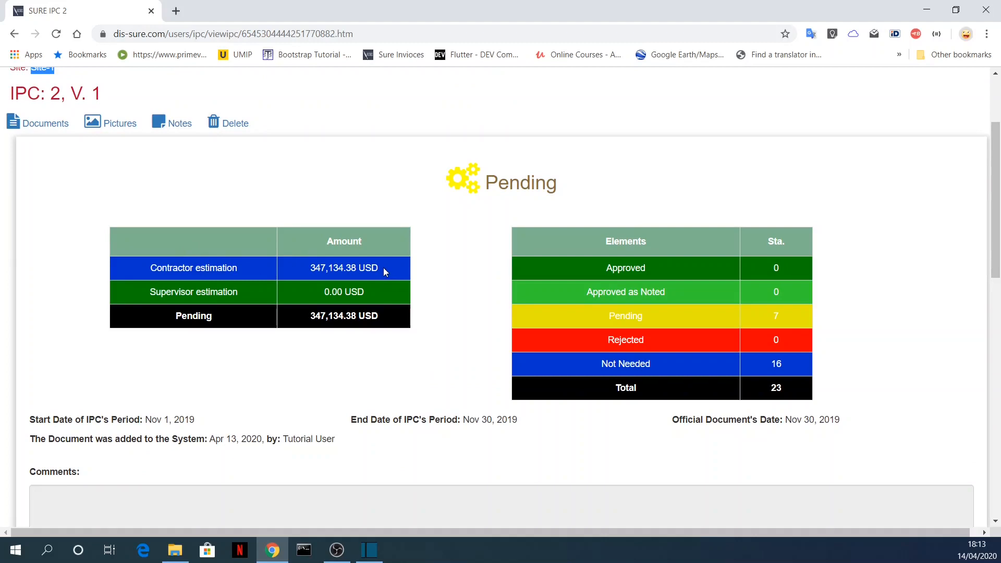
left_click_drag(374, 267, 312, 267)
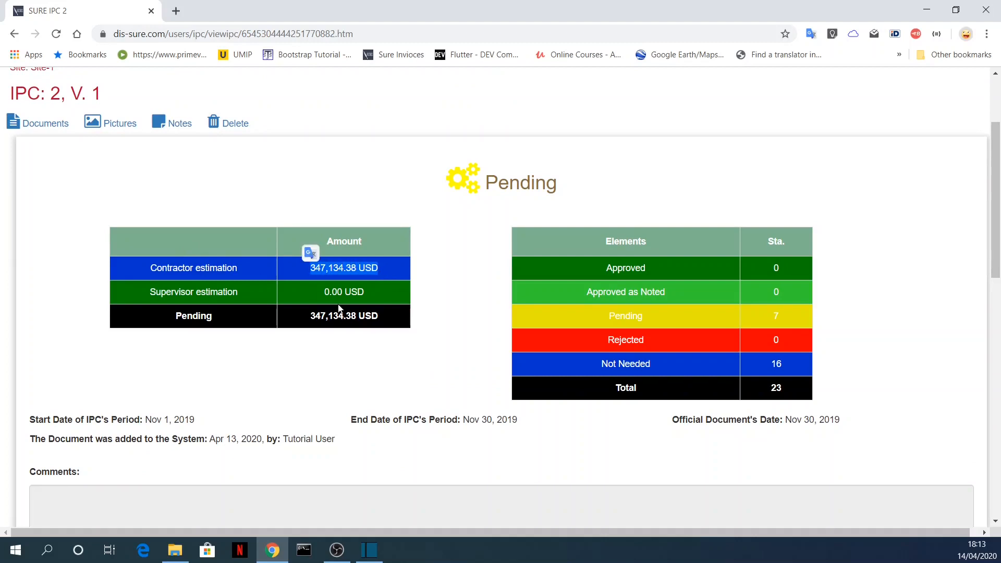
left_click(415, 275)
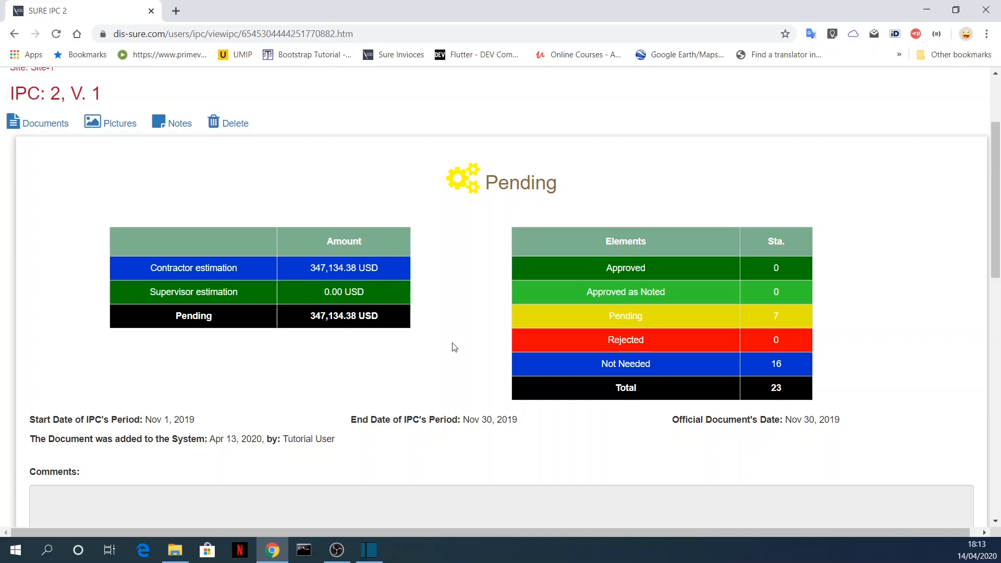
scroll(451, 346, "down", 3)
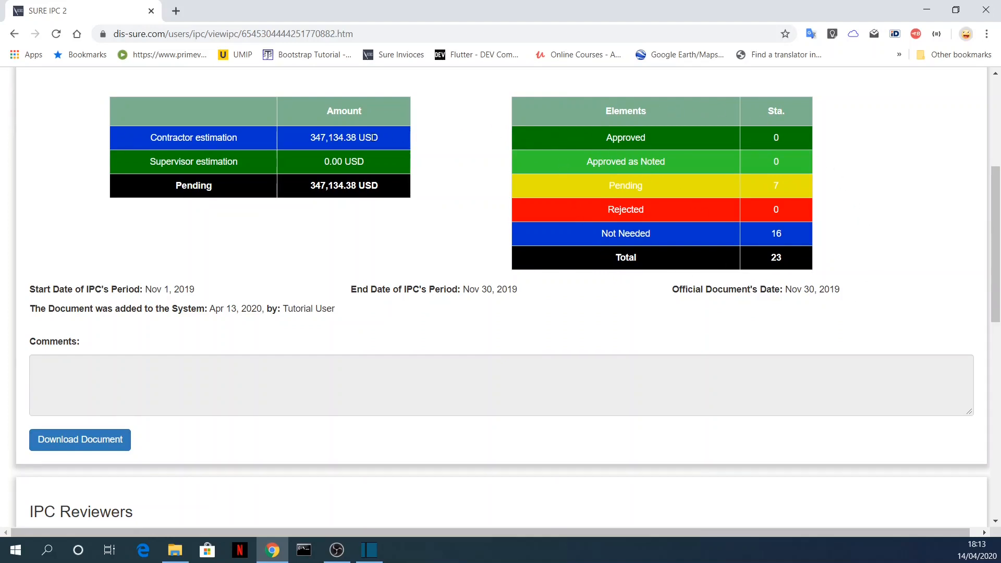
left_click_drag(381, 137, 309, 138)
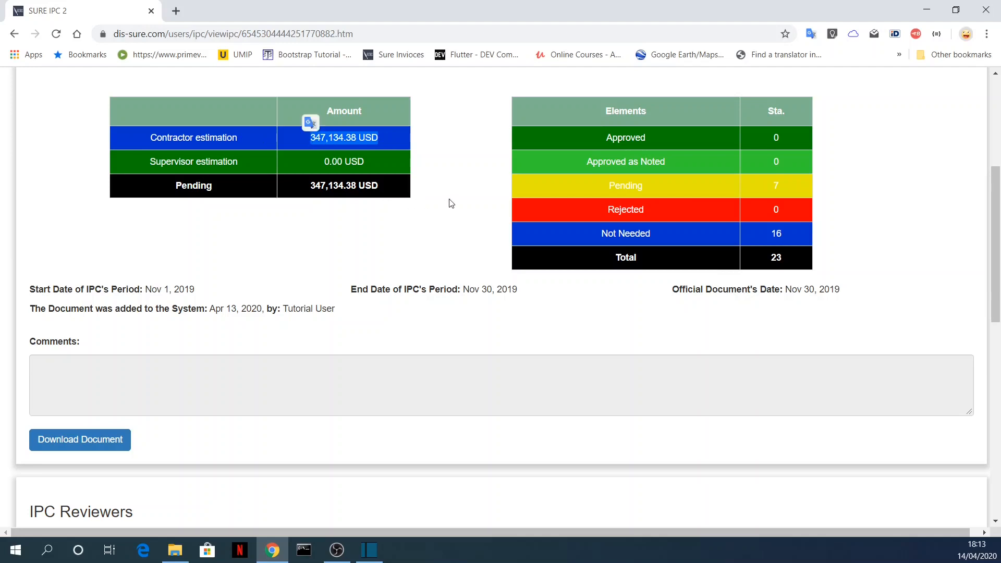
left_click(745, 188)
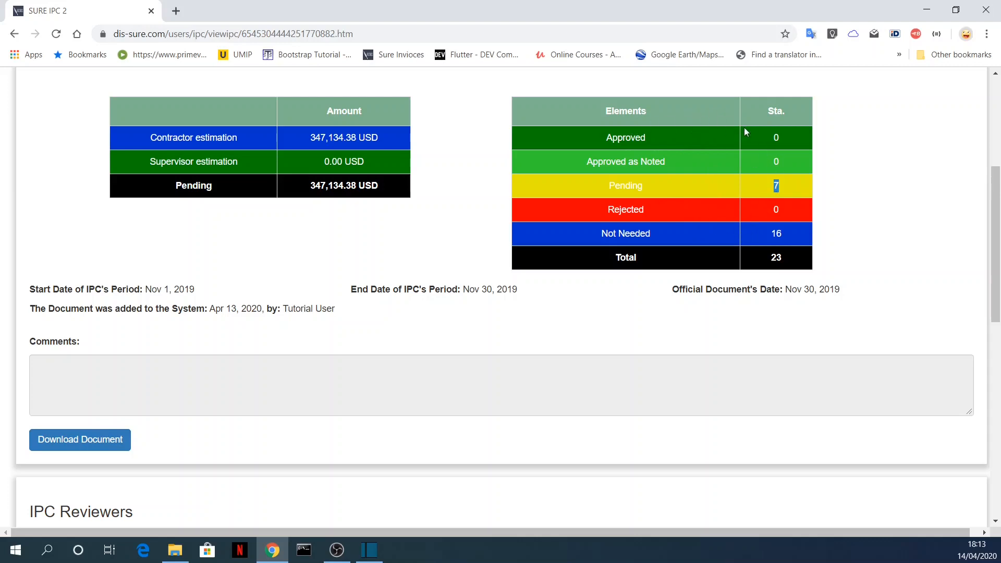
left_click(458, 229)
Step: Check the Site-1 IPC's number and version against the pending entry in its element status table
scroll(490, 222, "up", 1)
scroll(490, 222, "up", 5)
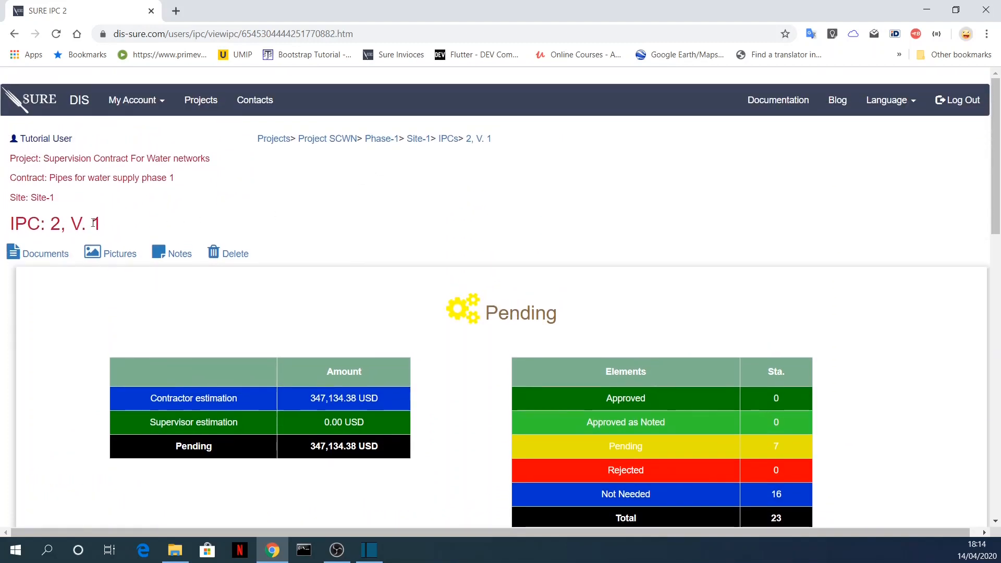
left_click_drag(12, 230, 123, 228)
scroll(425, 335, "down", 1)
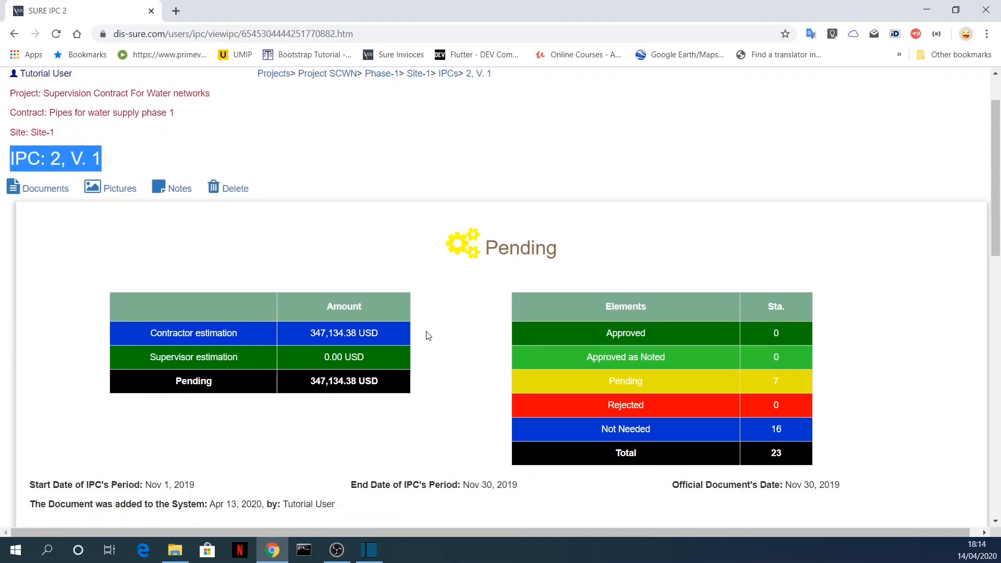
scroll(652, 349, "down", 1)
double_click(776, 315)
left_click(436, 348)
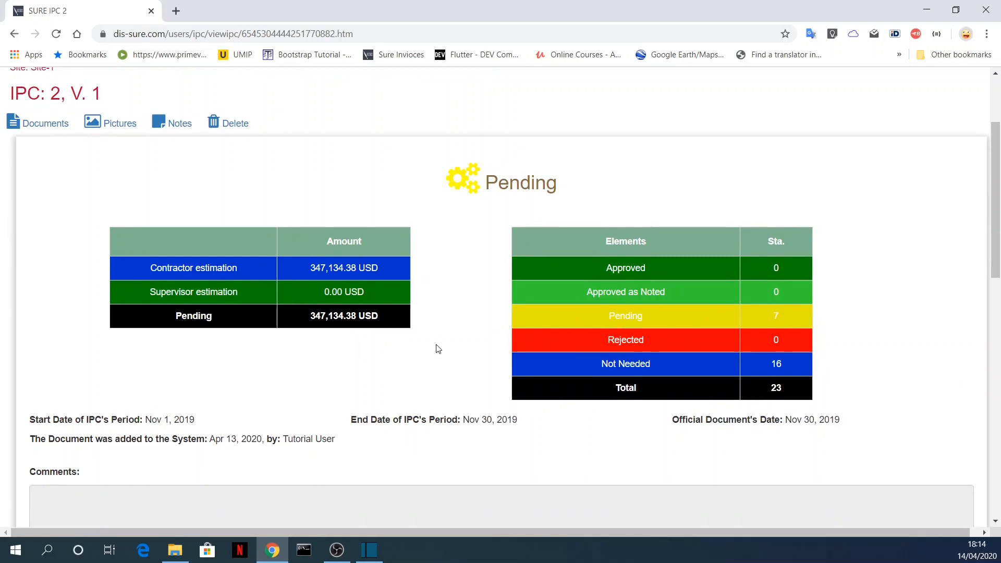
Step: Open the budget chapter 210.0 Setting Out and Site Clearance and look through its elements
scroll(470, 345, "down", 3)
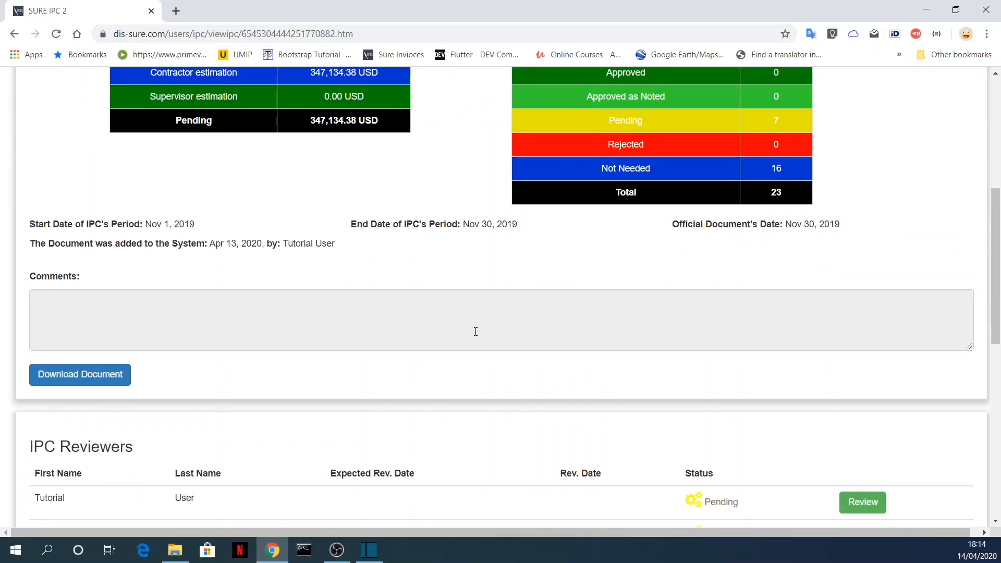
scroll(476, 332, "down", 6)
scroll(472, 324, "down", 1)
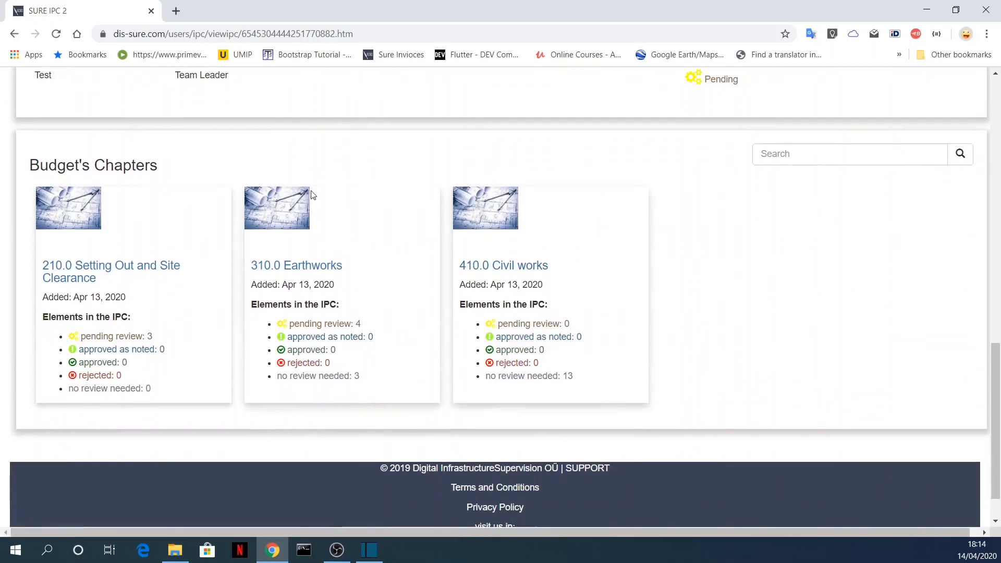
left_click(116, 270)
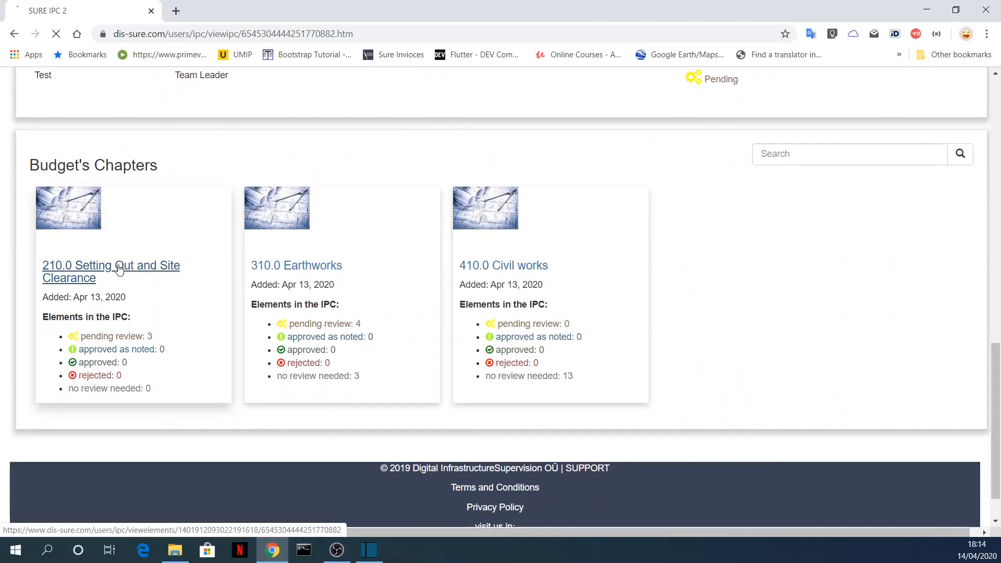
scroll(437, 264, "down", 3)
scroll(438, 264, "down", 5)
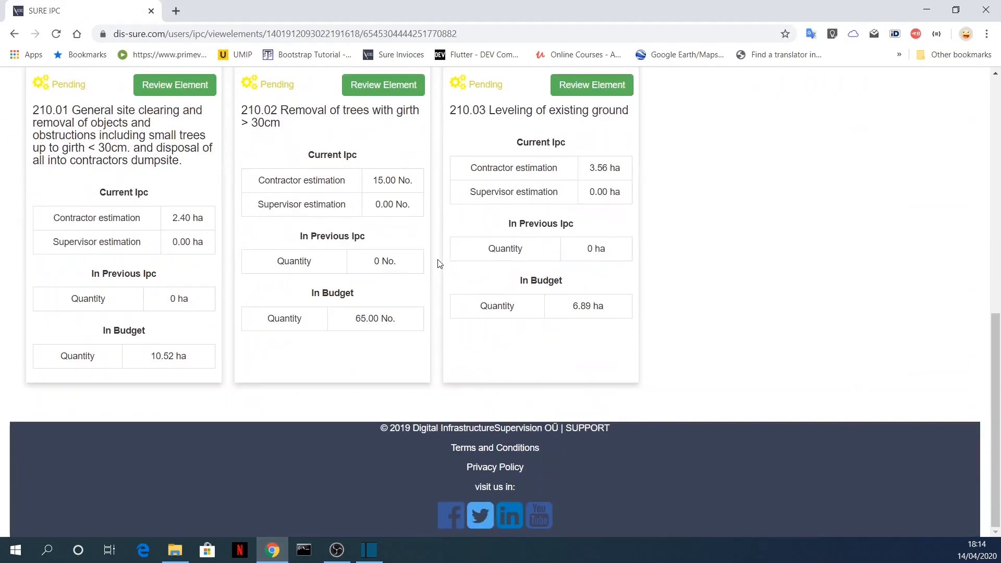
Step: Read the description of element 210.01 in the Setting Out and Site Clearance group
scroll(483, 229, "up", 3)
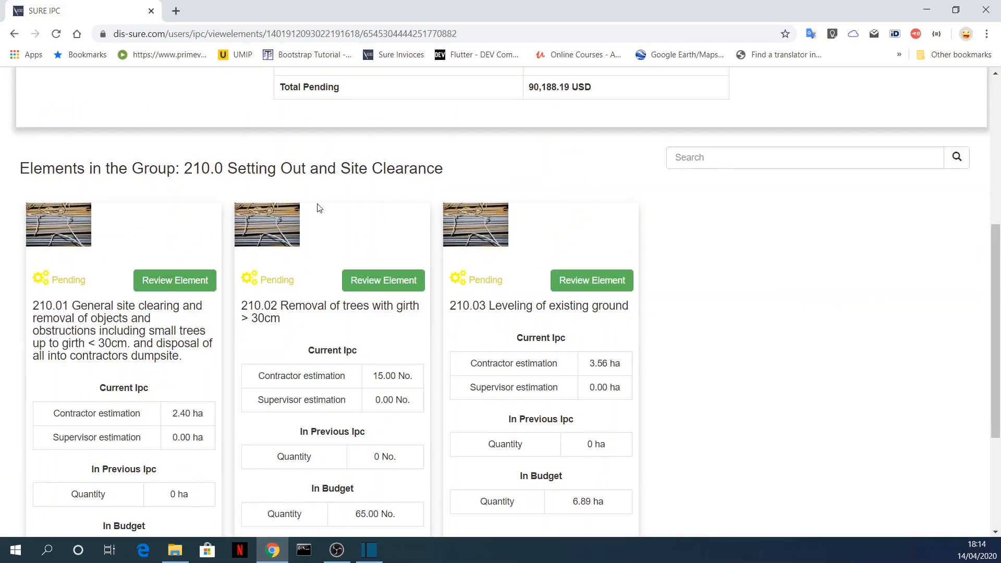
scroll(328, 207, "down", 2)
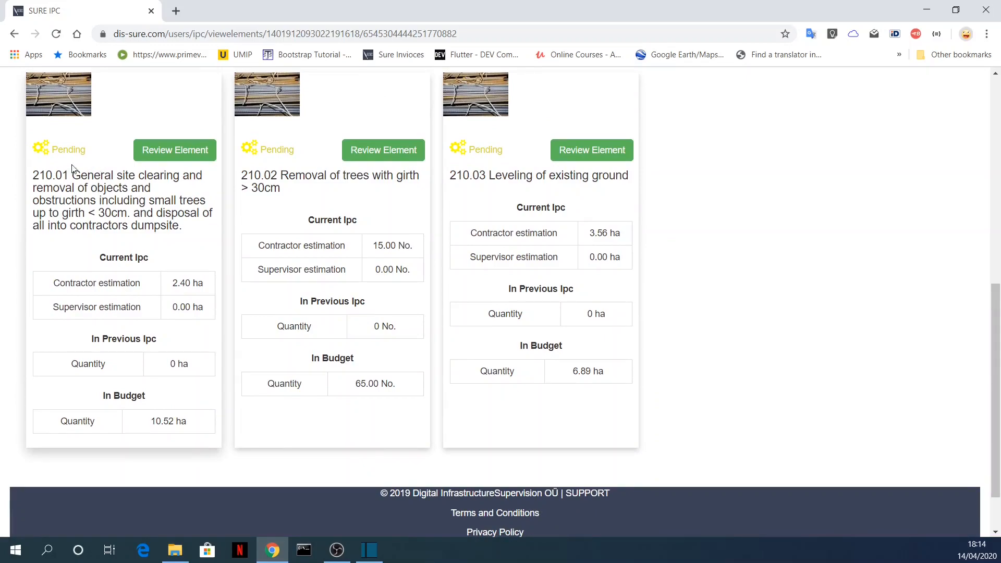
left_click_drag(33, 173, 172, 233)
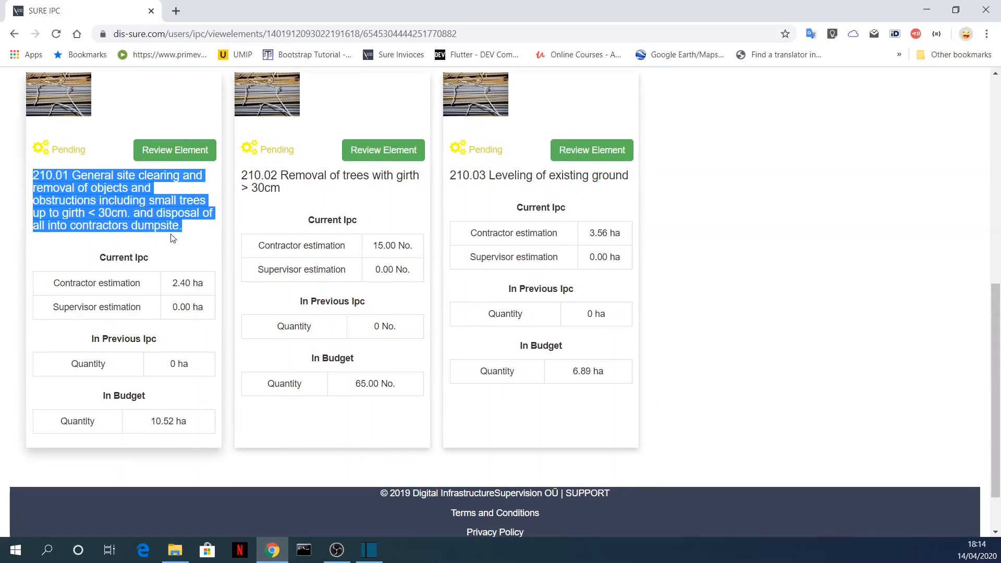
left_click(120, 202)
left_click_drag(33, 174, 188, 231)
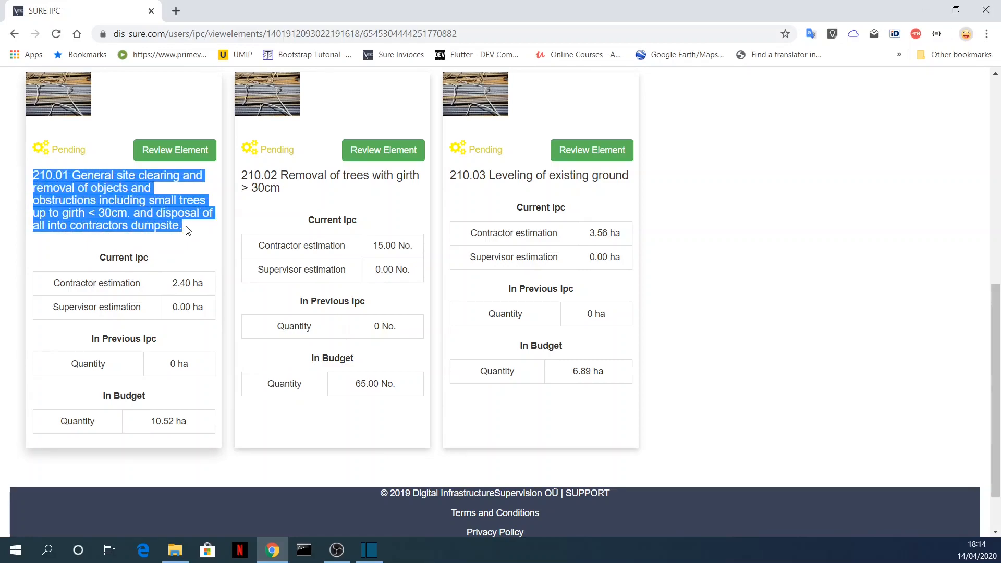
Step: Check the contractor estimation quantity of element 210.01 in the current IPC
left_click(179, 255)
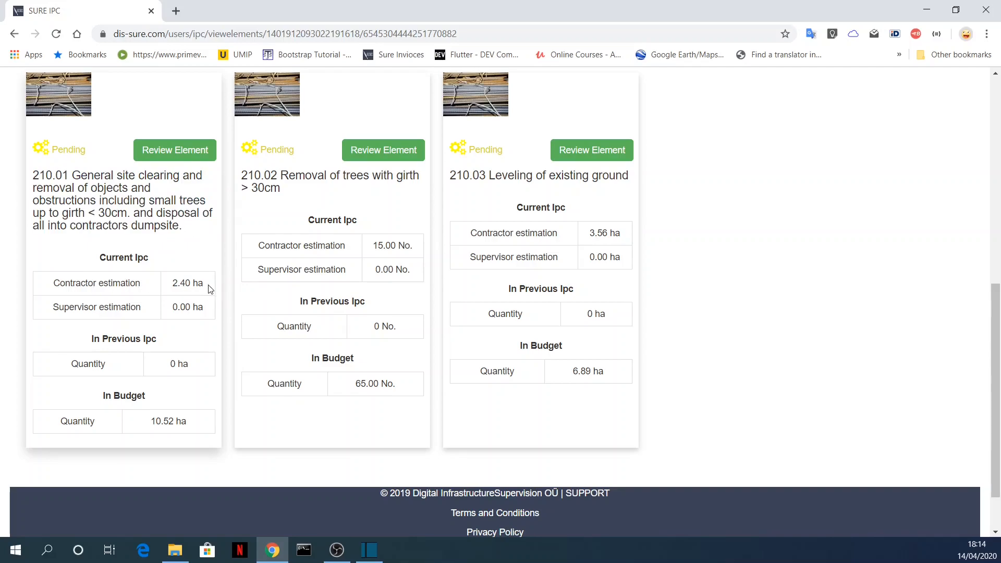
left_click_drag(203, 286, 168, 290)
scroll(148, 290, "down", 1)
left_click(207, 247)
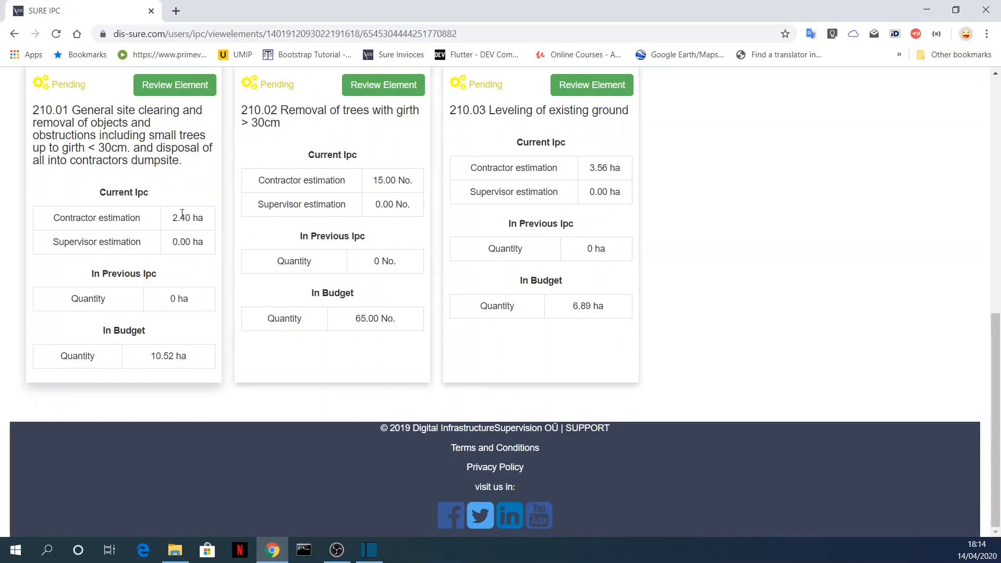
Step: Open element 210.01 for review and look through its current site budget and IPC tables
left_click(189, 92)
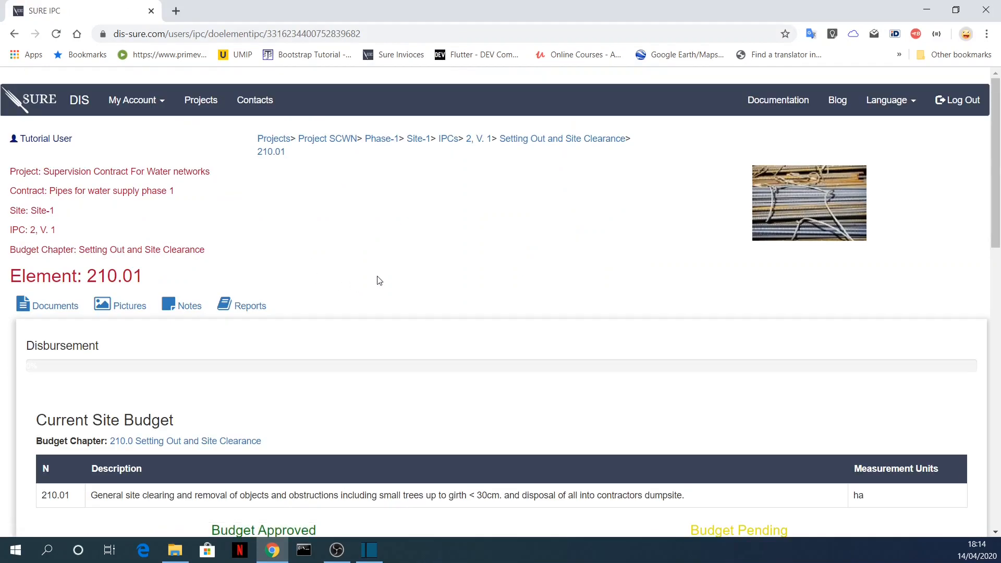
scroll(391, 268, "down", 1)
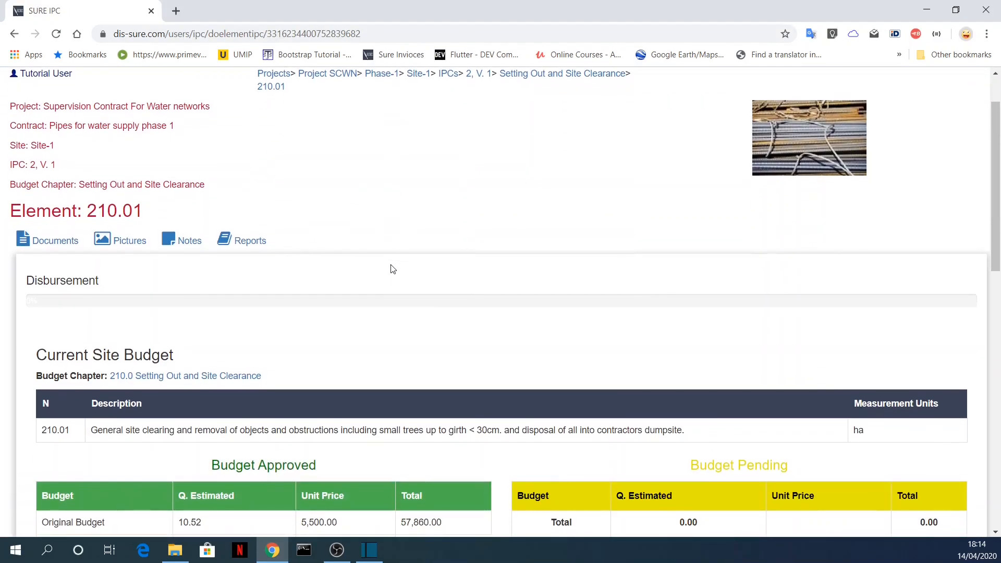
scroll(393, 269, "down", 1)
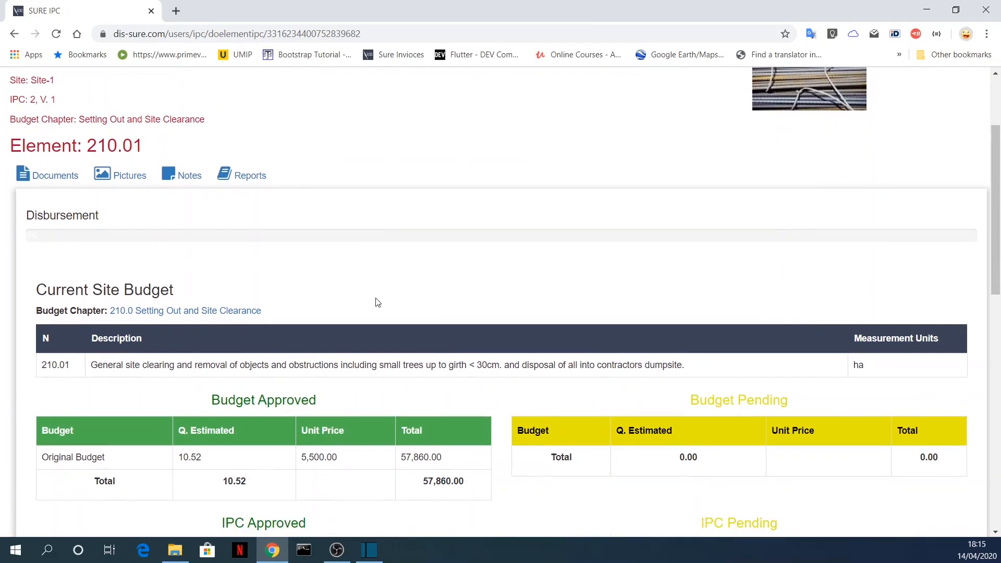
scroll(372, 297, "down", 2)
scroll(369, 281, "up", 1)
scroll(365, 271, "down", 1)
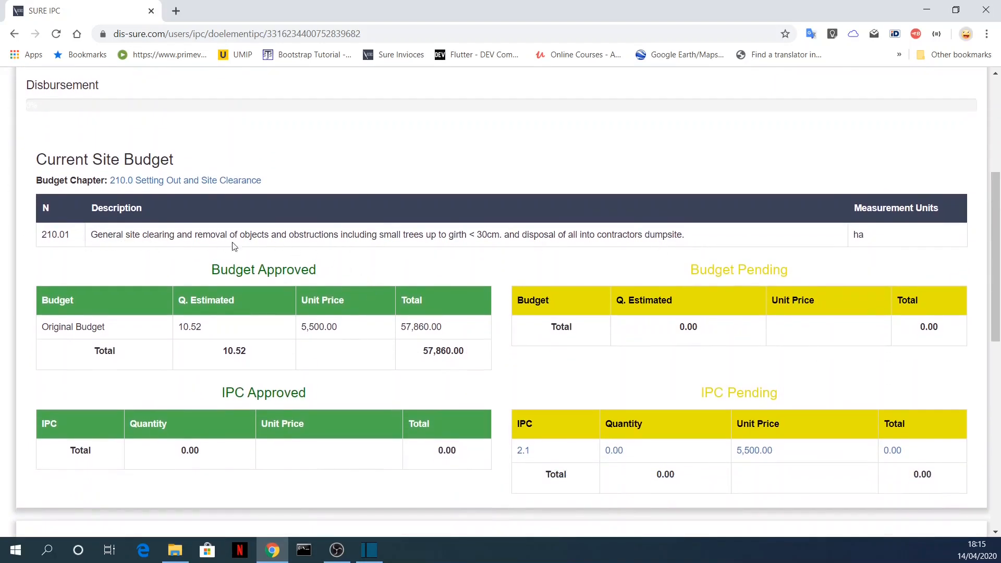
scroll(194, 258, "down", 1)
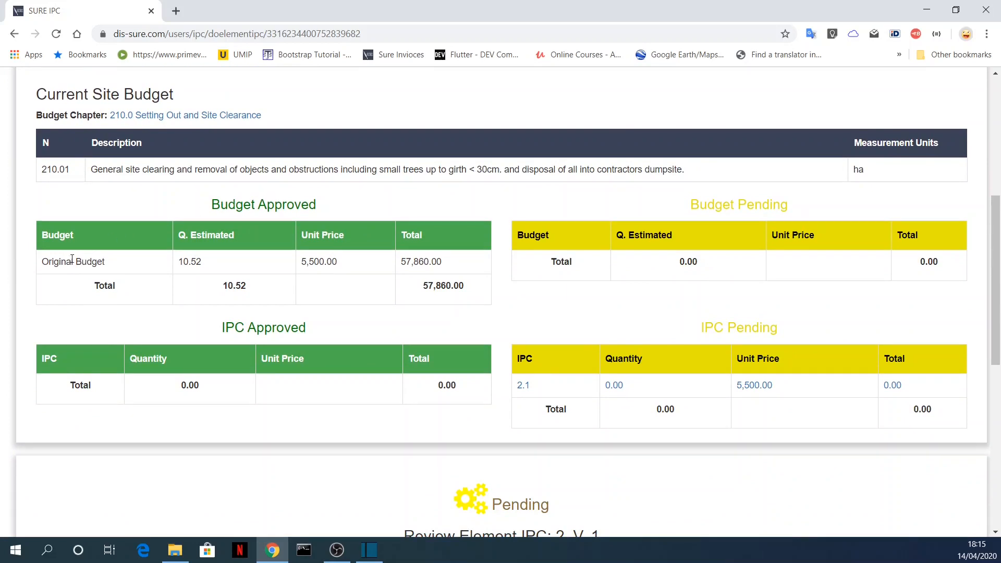
Step: Check the estimated quantity and unit price in the Original Budget entry of element 210.01
double_click(188, 261)
left_click_drag(302, 263, 372, 268)
left_click(458, 269)
scroll(457, 333, "down", 1)
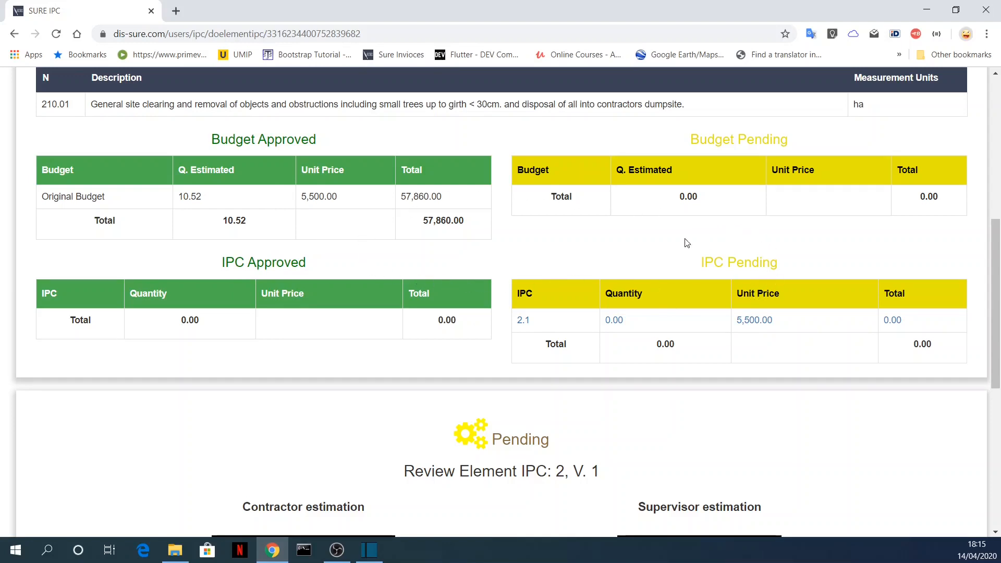
Step: Examine the pending IPC entry 2.1 for element 210.01
left_click_drag(702, 263, 779, 264)
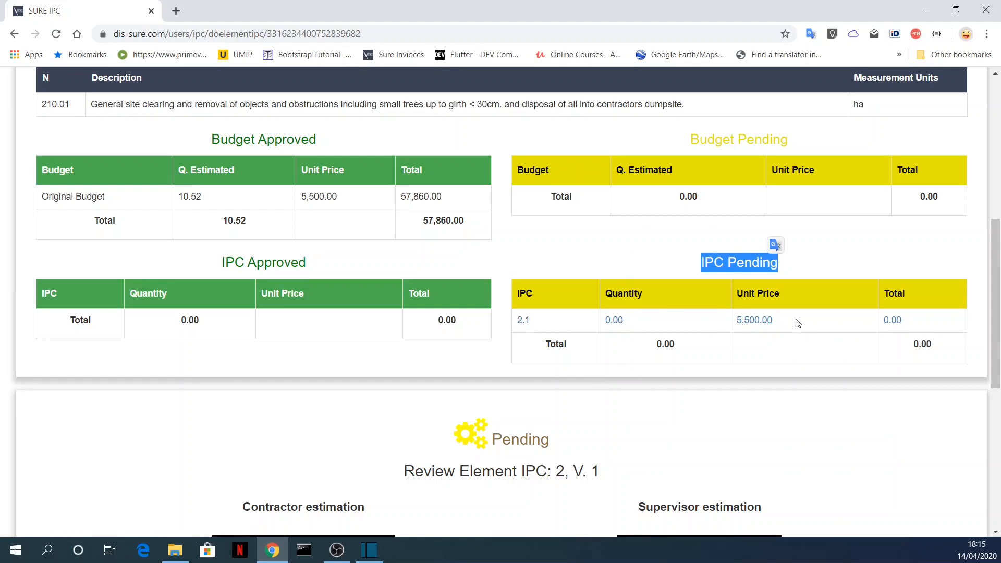
left_click(753, 273)
left_click_drag(794, 266, 687, 277)
left_click(552, 324)
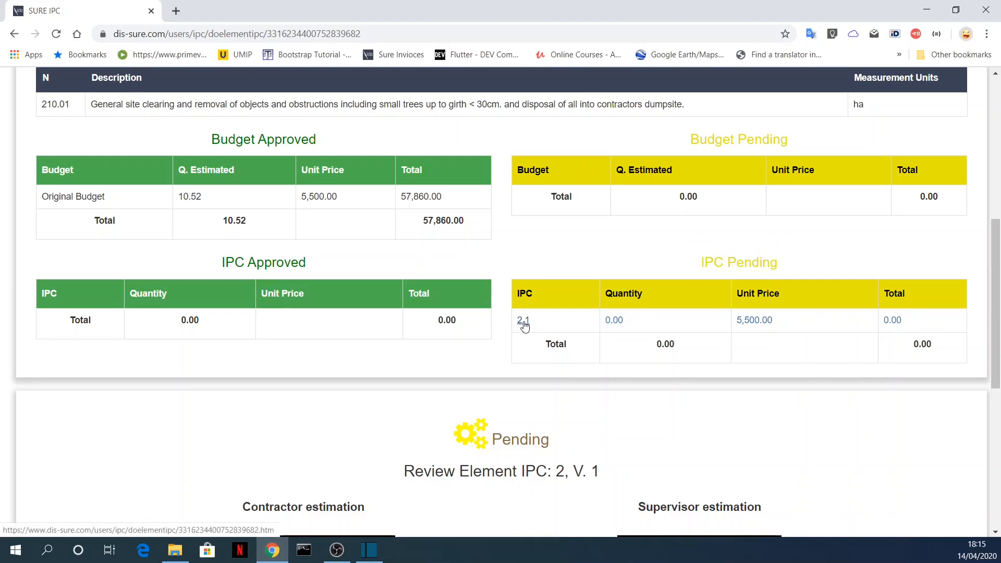
scroll(648, 335, "down", 1)
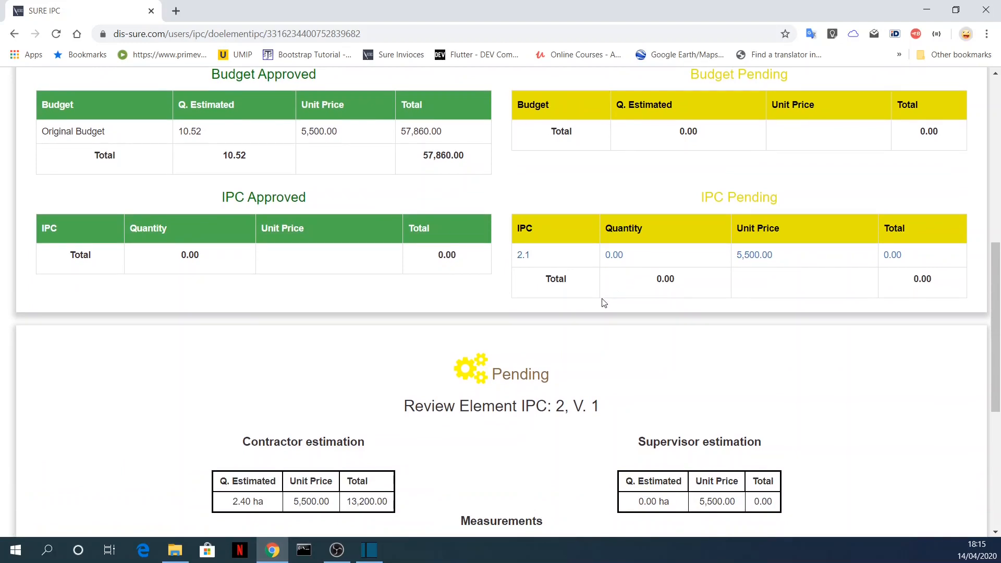
Step: Check the contractor's estimated quantity in the IPC 2, V. 1 review section of element 210.01
scroll(604, 303, "down", 5)
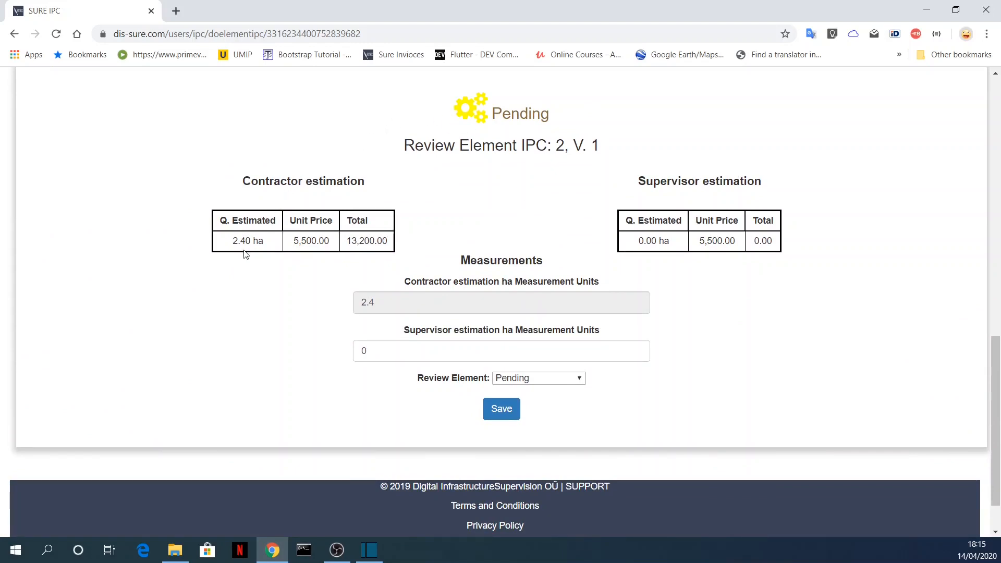
left_click_drag(234, 241, 265, 243)
left_click(295, 274)
scroll(453, 249, "down", 1)
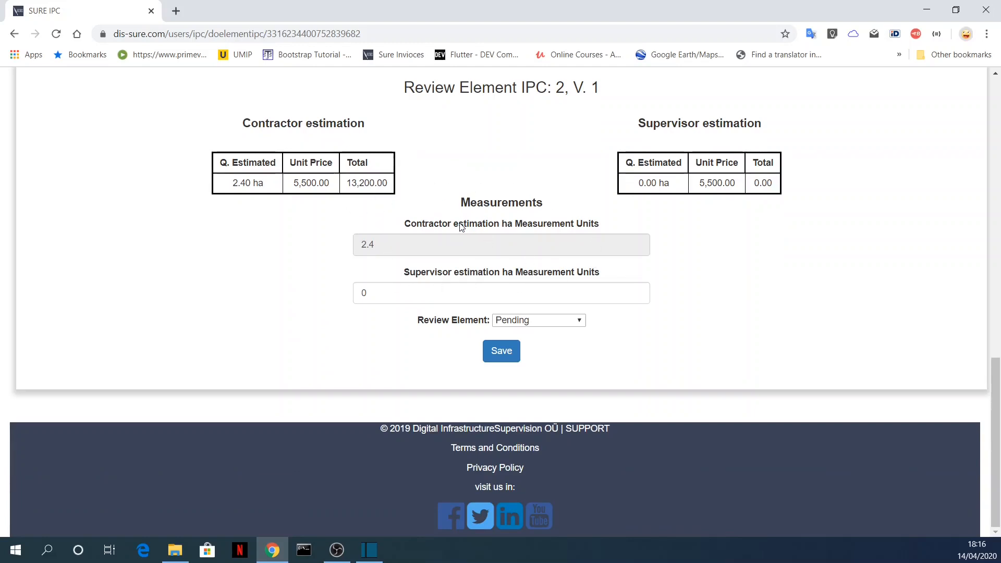
left_click_drag(232, 182, 269, 187)
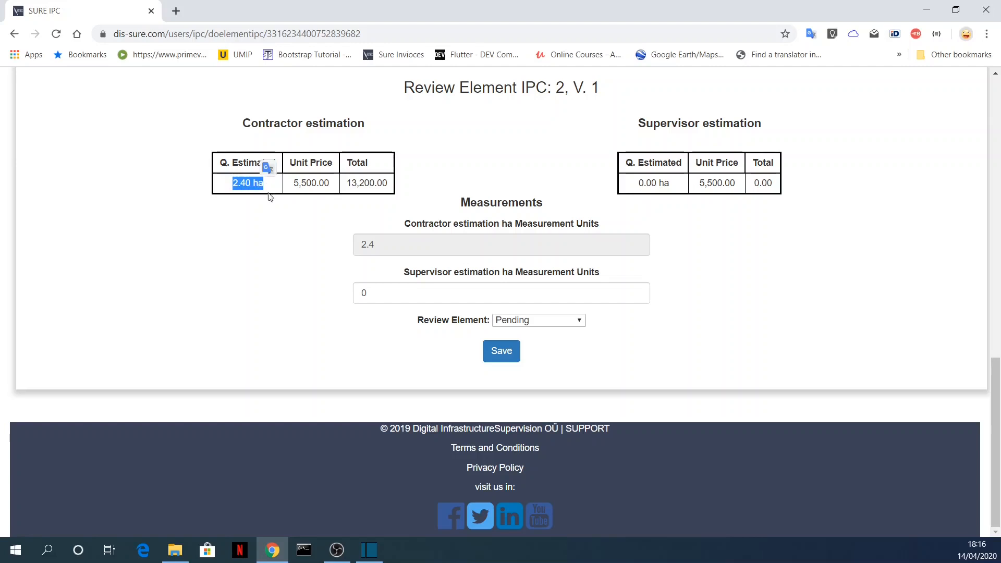
Step: Set the supervisor estimation of element 210.01 to 2.4 ha, mark the element as Approved and save the review
left_click(634, 299)
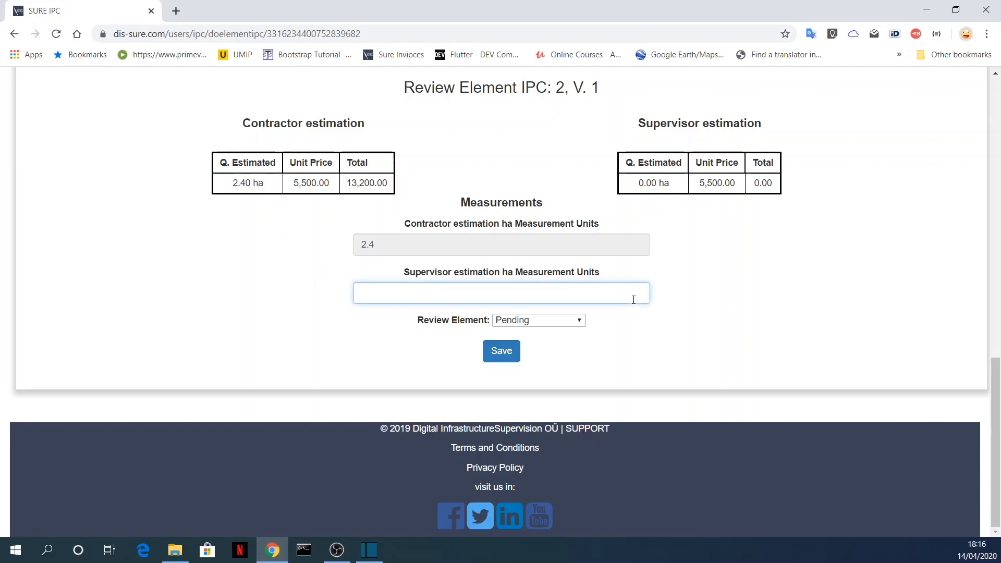
key("BackSpace")
left_click(578, 322)
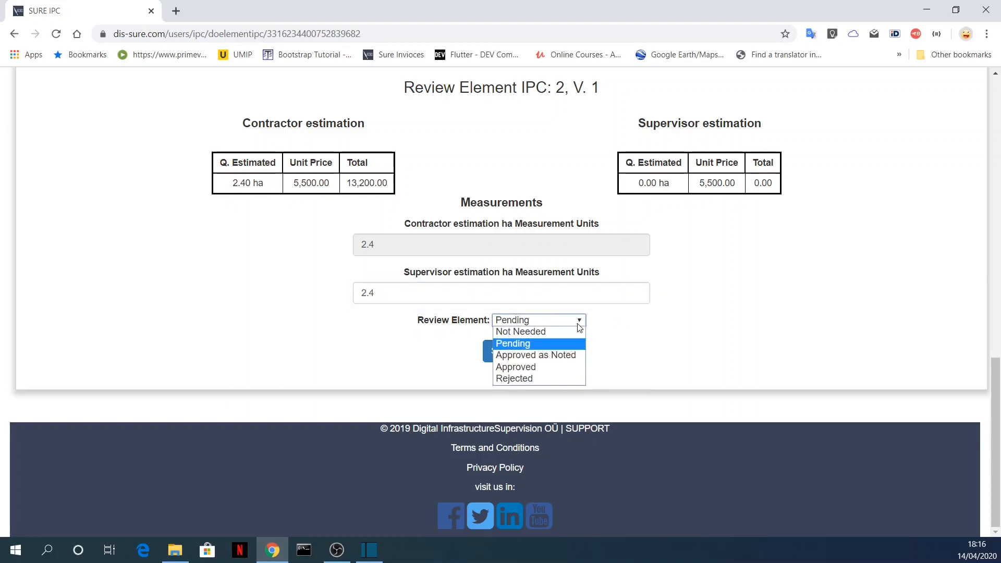
left_click(557, 357)
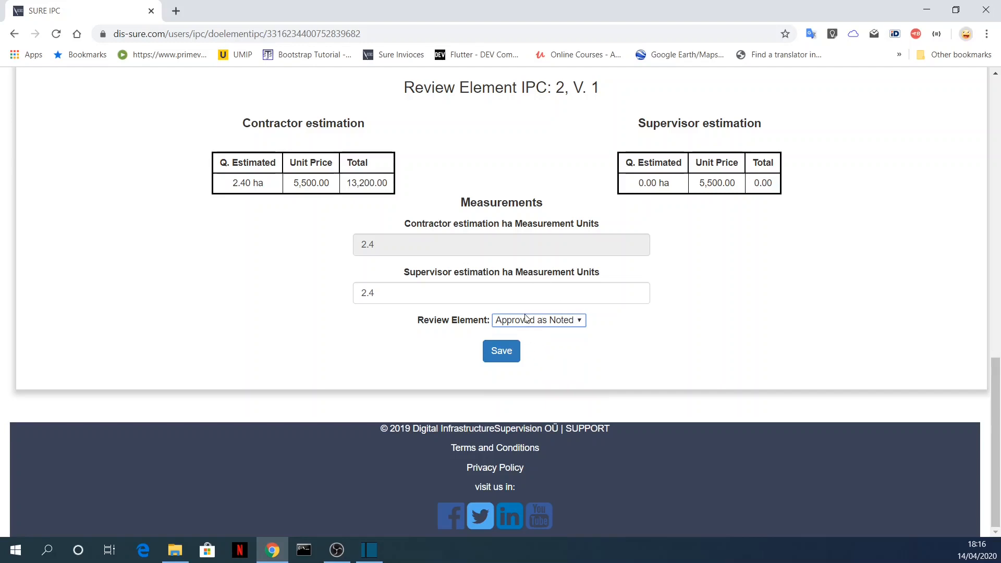
left_click(580, 323)
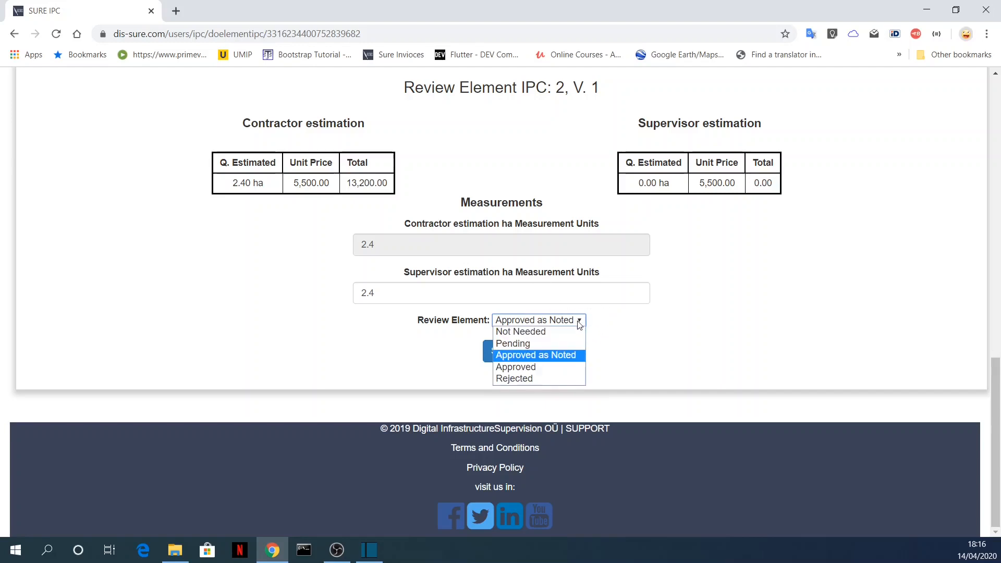
left_click(550, 367)
left_click(503, 359)
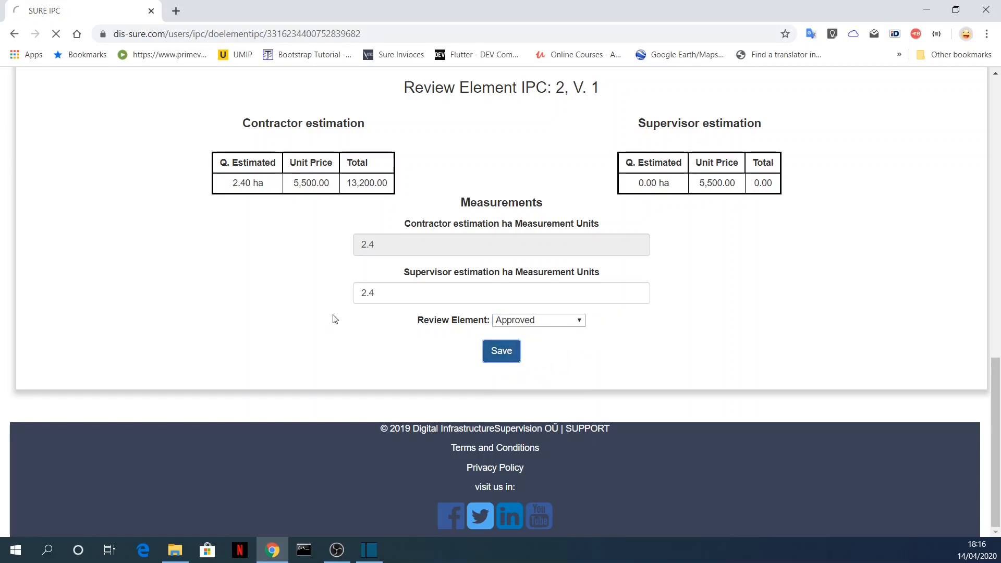
Step: Look over the reviewed element 210.01, then open element 210.02 Removal of trees for review and go through its budget and estimations
scroll(362, 311, "down", 8)
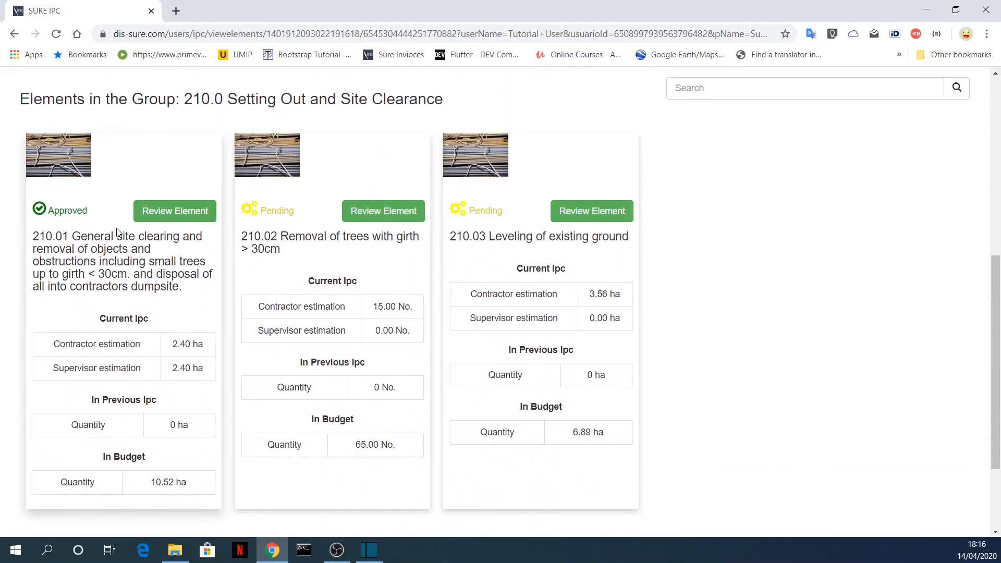
scroll(153, 295, "down", 3)
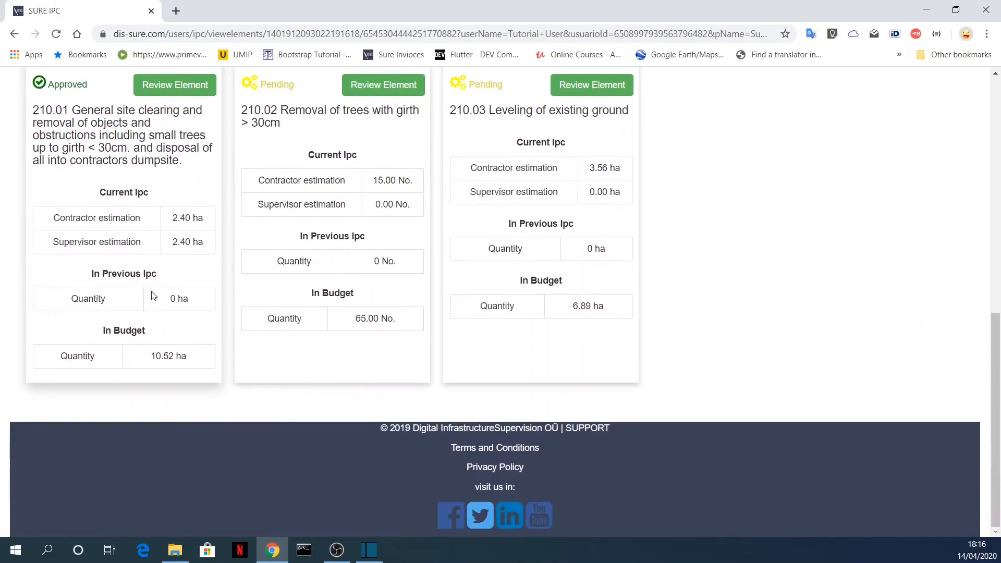
scroll(360, 288, "up", 4)
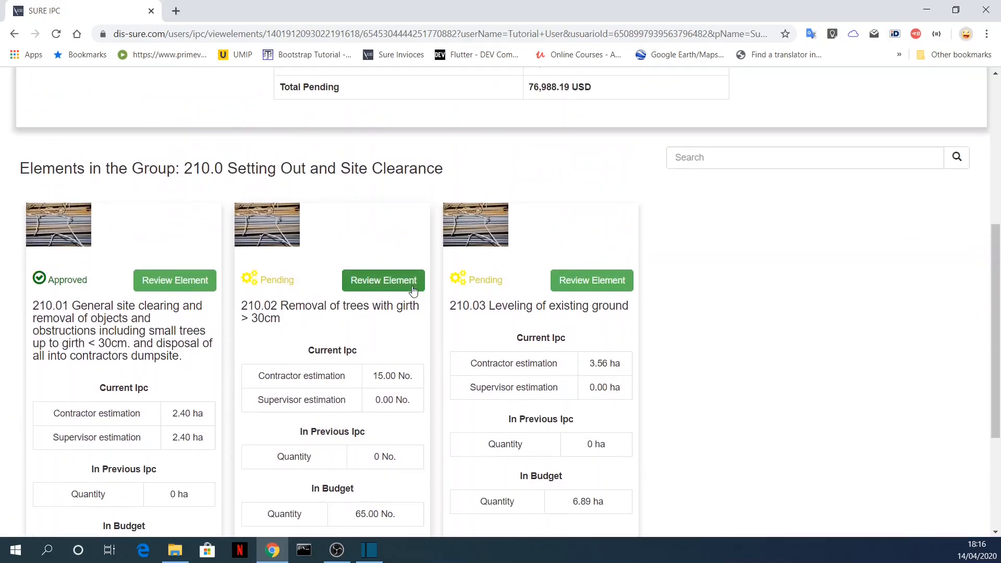
left_click(407, 283)
scroll(474, 339, "down", 3)
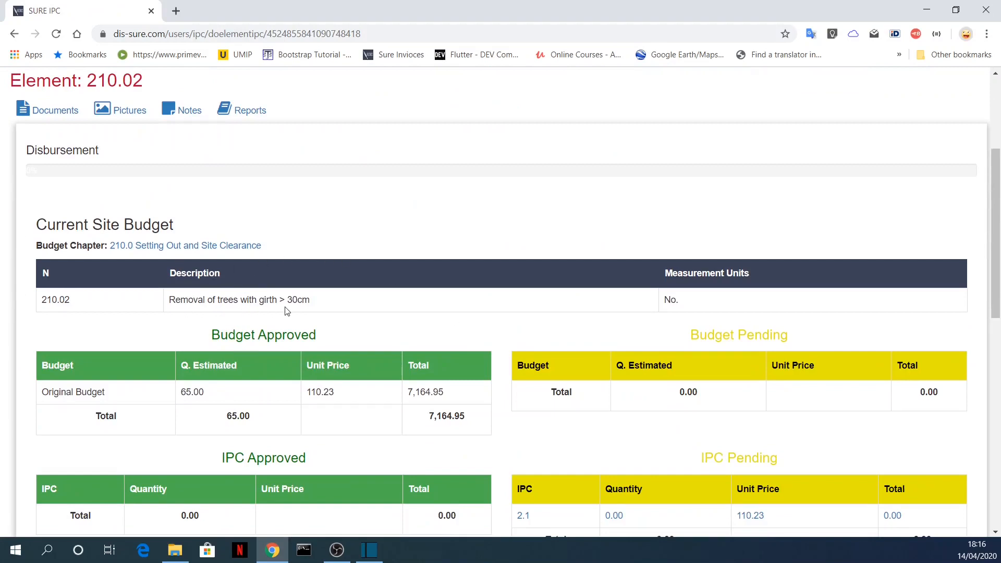
scroll(354, 312, "down", 3)
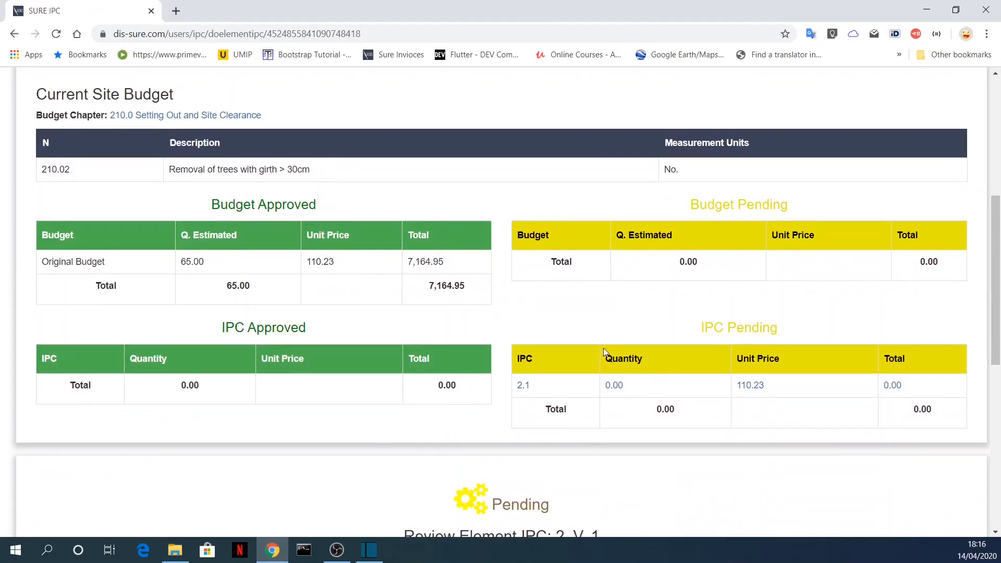
scroll(504, 383, "down", 8)
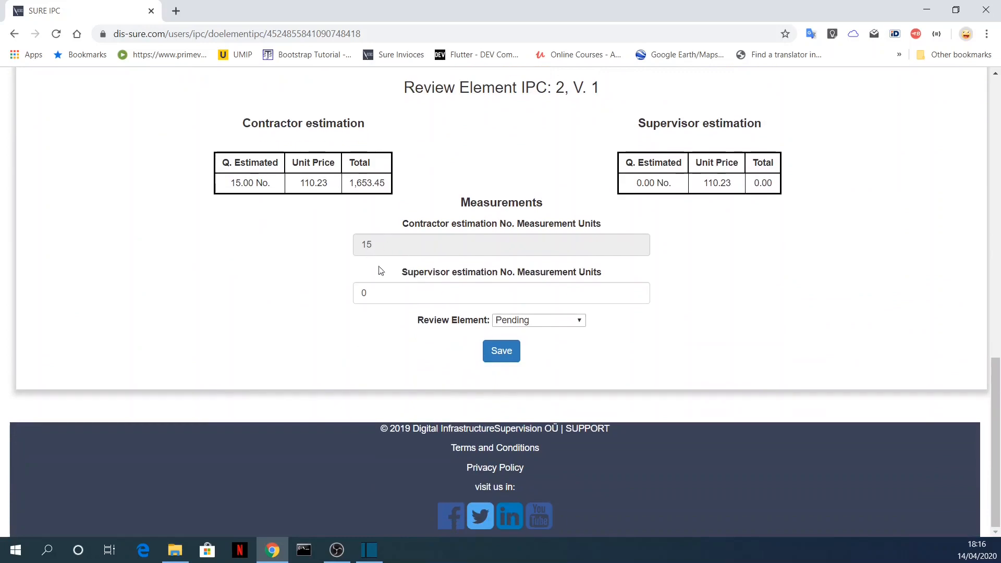
Step: Set the supervisor estimation of element 210.02 to 12, mark the element as Rejected and save the review
left_click(381, 292)
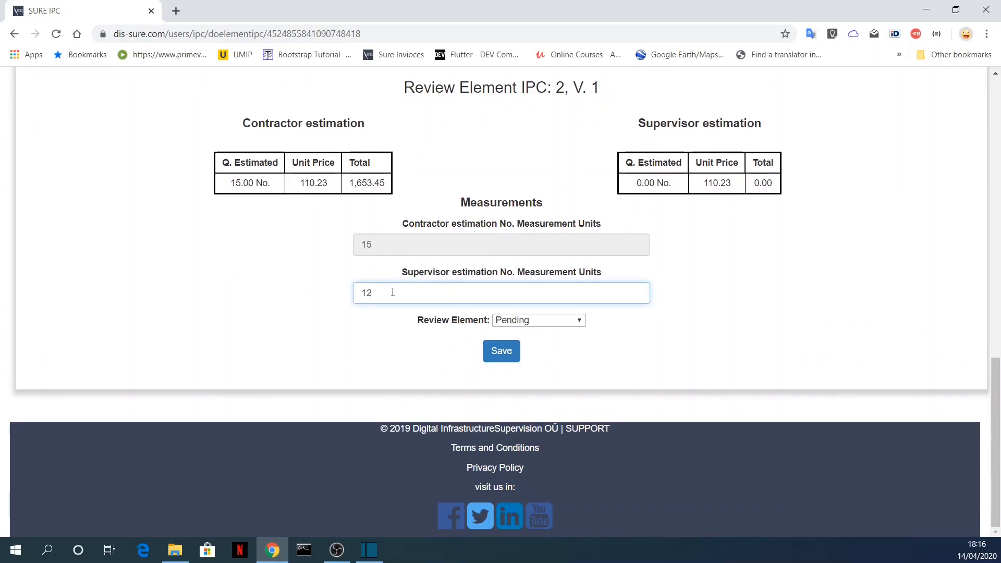
left_click(526, 321)
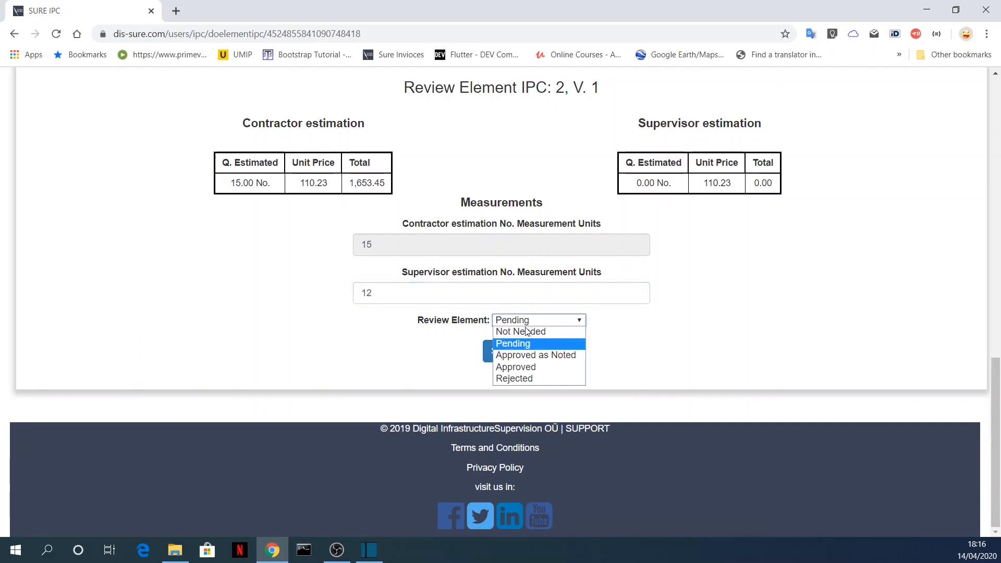
left_click(526, 378)
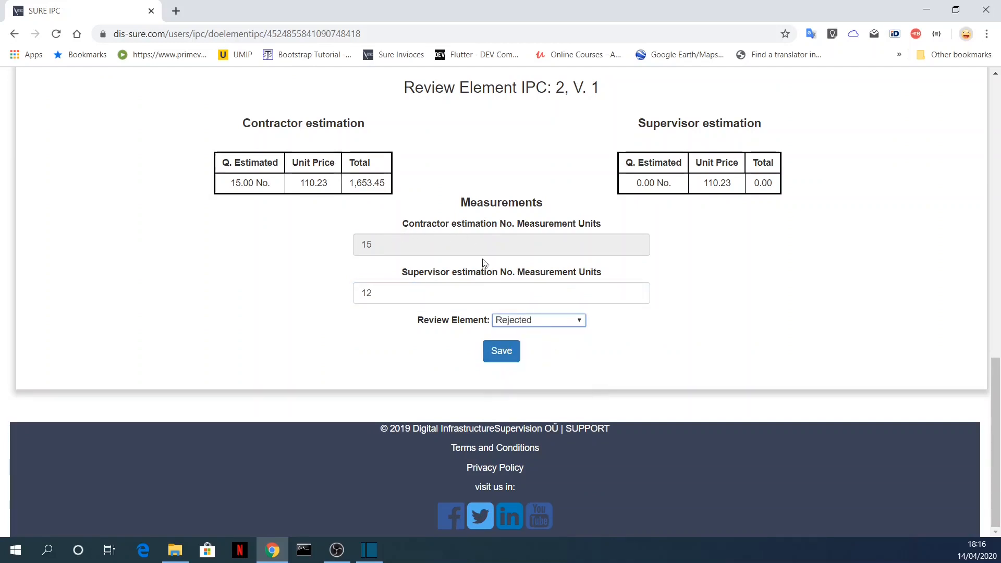
left_click(500, 355)
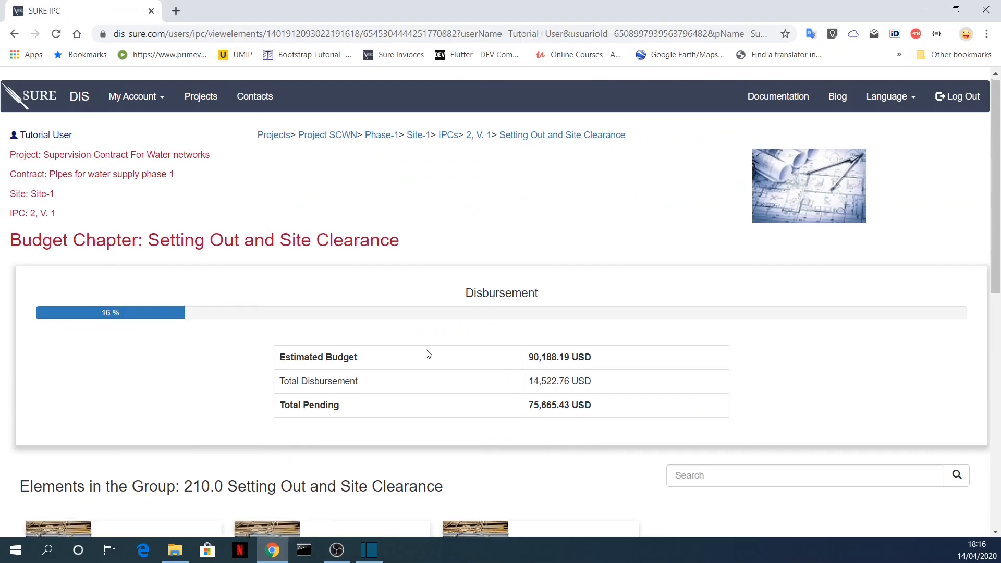
Step: Return to the IPC 2, V. 1 overview and check its counts of approved, pending and rejected elements
scroll(427, 352, "down", 6)
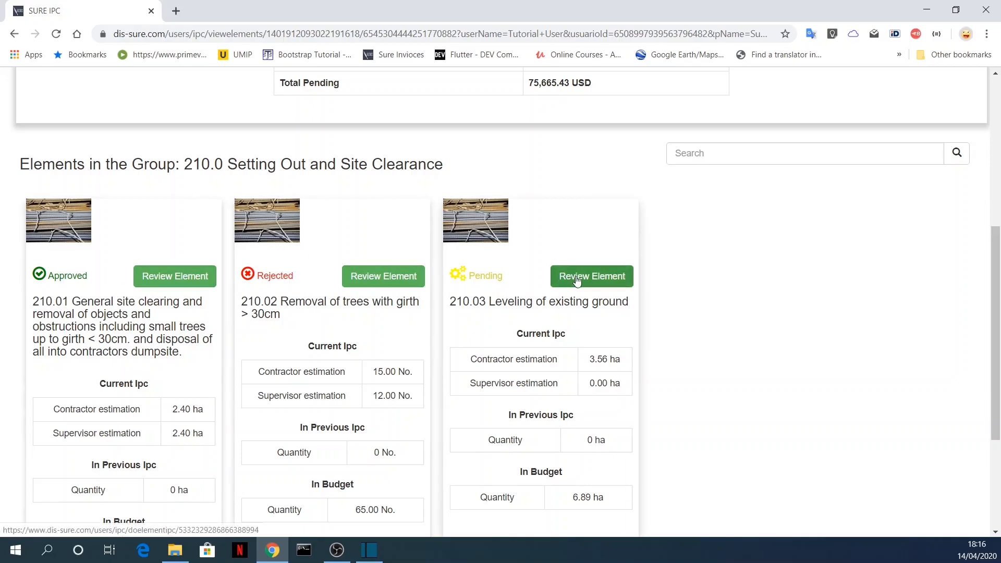
scroll(550, 266, "up", 6)
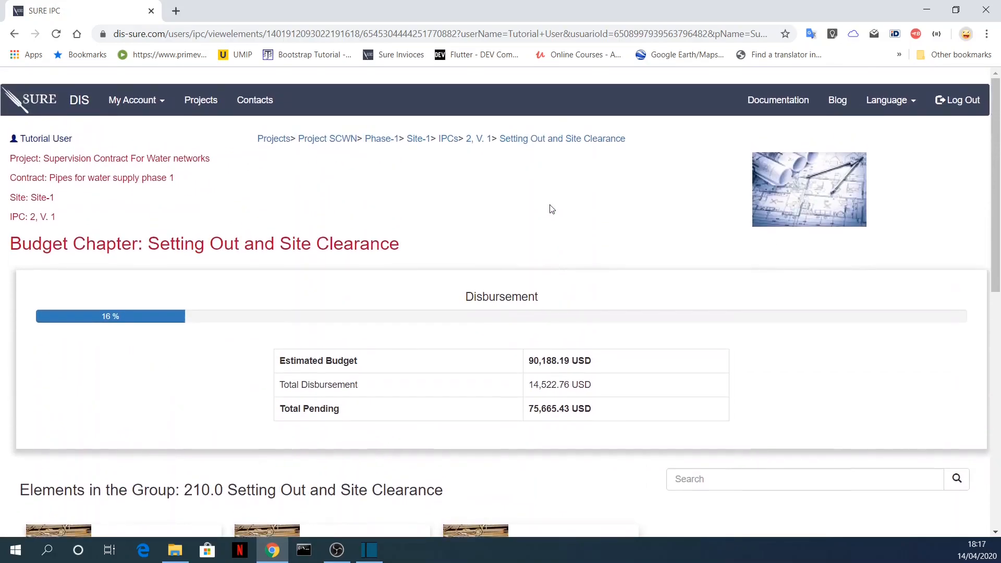
left_click(476, 141)
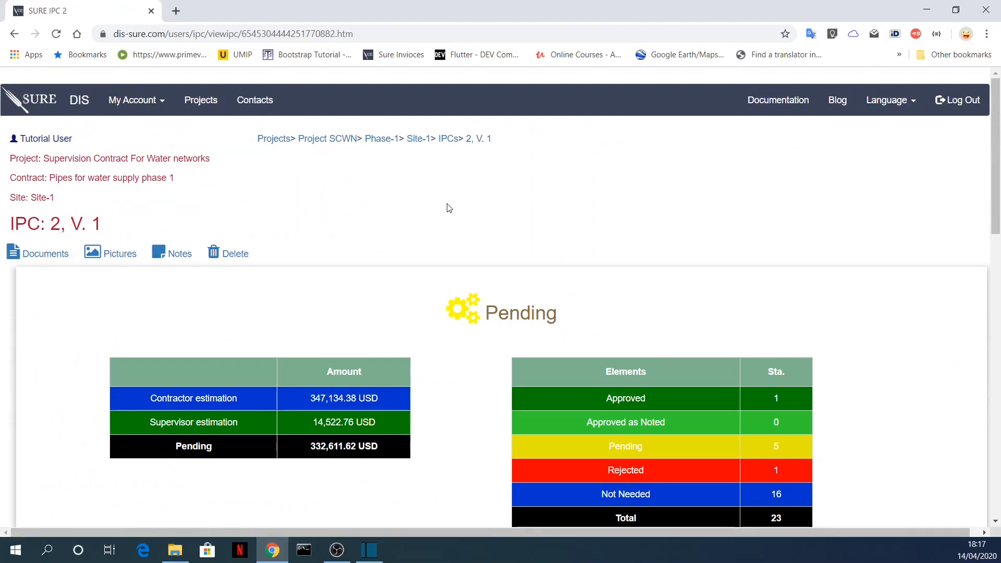
scroll(448, 208, "down", 3)
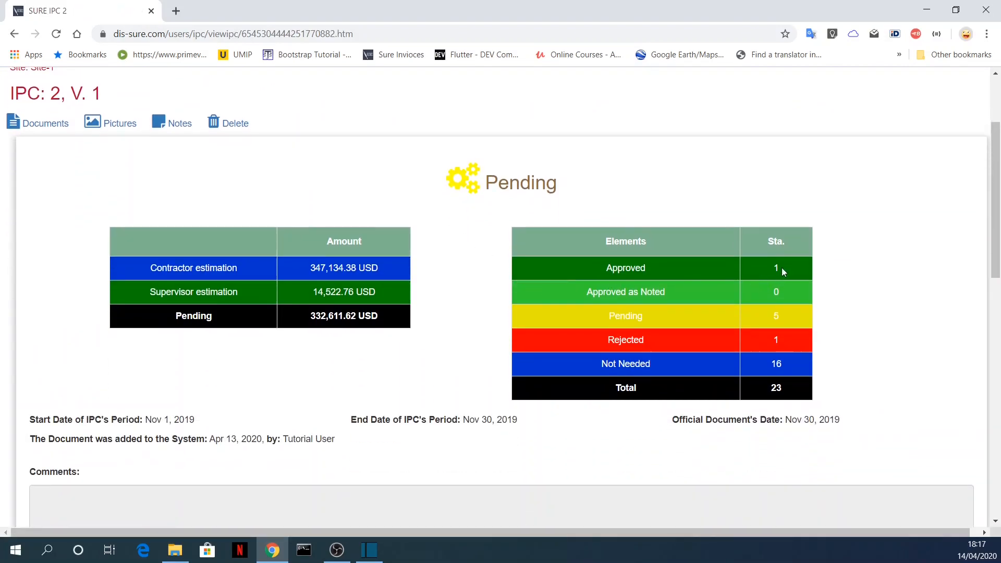
left_click_drag(782, 267, 767, 274)
double_click(780, 314)
double_click(781, 336)
Step: Open the budget chapter 310.0 Earthworks from the IPC's chapters
scroll(699, 377, "down", 3)
scroll(586, 326, "down", 6)
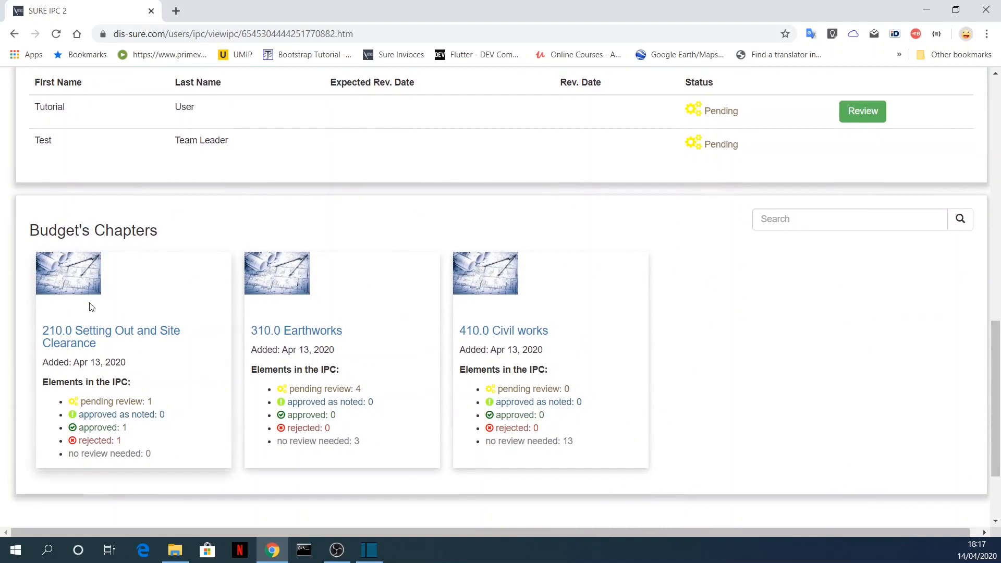
left_click(302, 333)
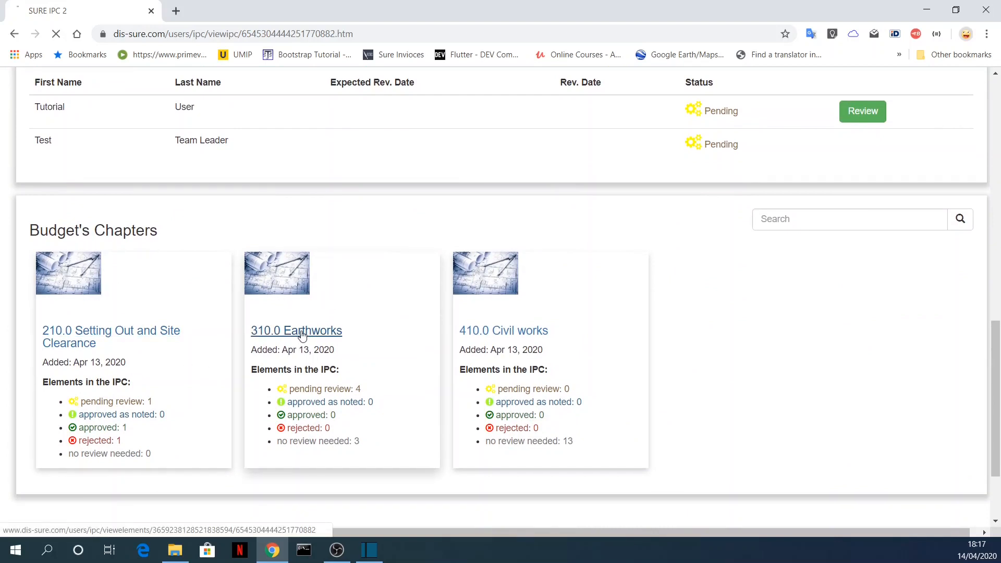
Step: Filter the Earthworks elements by "pend", go through their estimations and budget quantities, and open element 310.01 for review
scroll(425, 340, "down", 5)
scroll(427, 338, "down", 5)
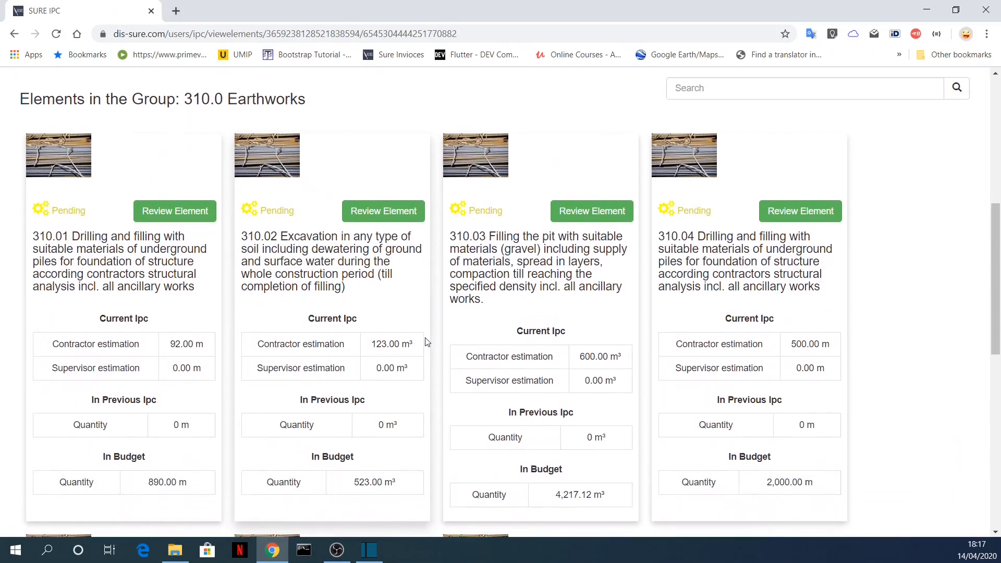
scroll(641, 288, "up", 8)
left_click(738, 358)
type("pend")
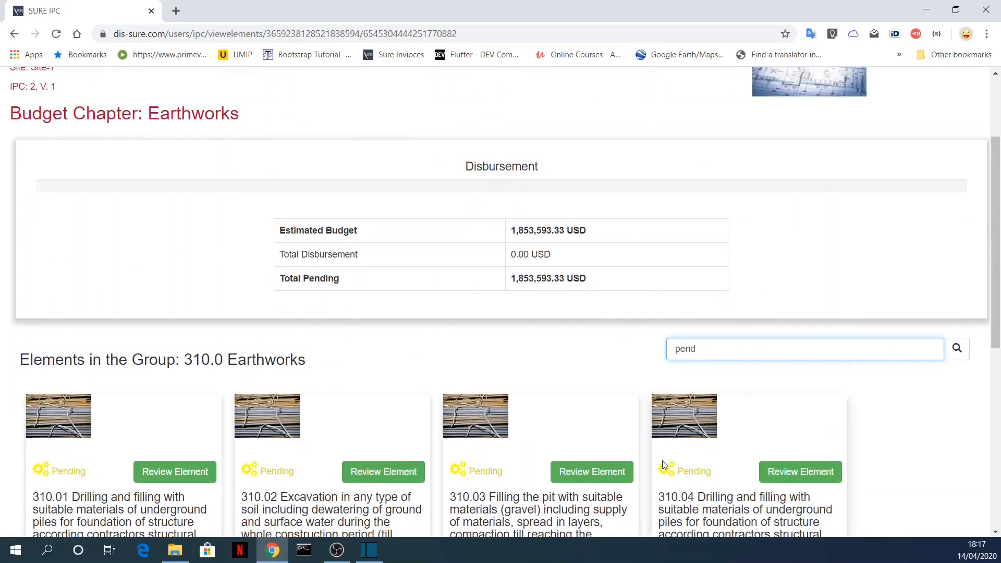
scroll(678, 443, "down", 5)
scroll(682, 442, "down", 3)
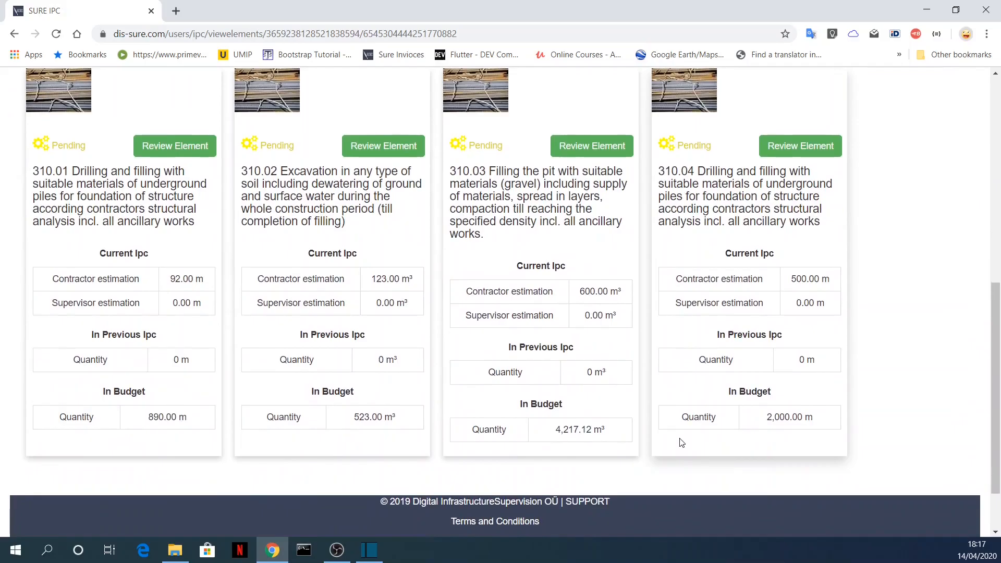
scroll(680, 438, "up", 4)
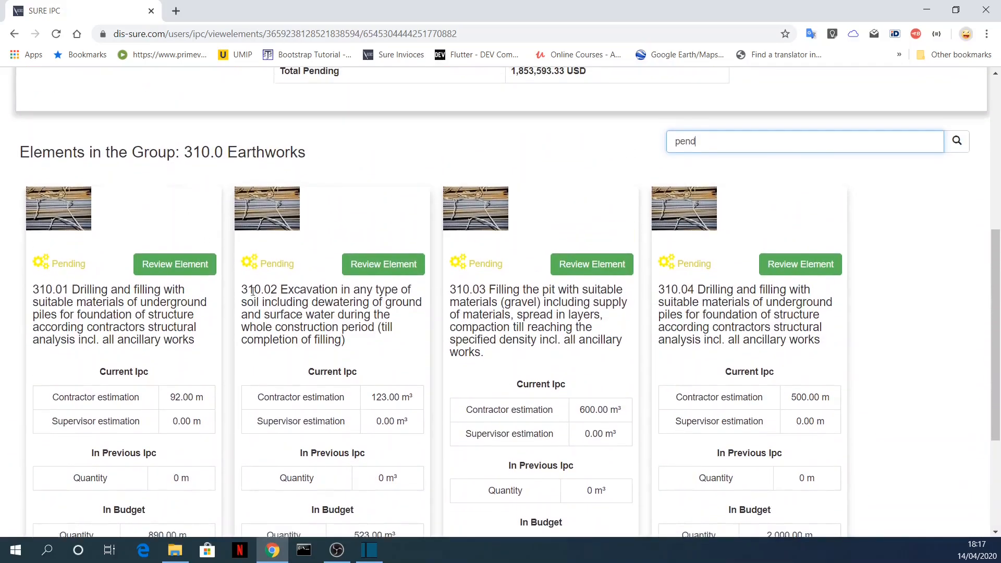
scroll(274, 310, "down", 3)
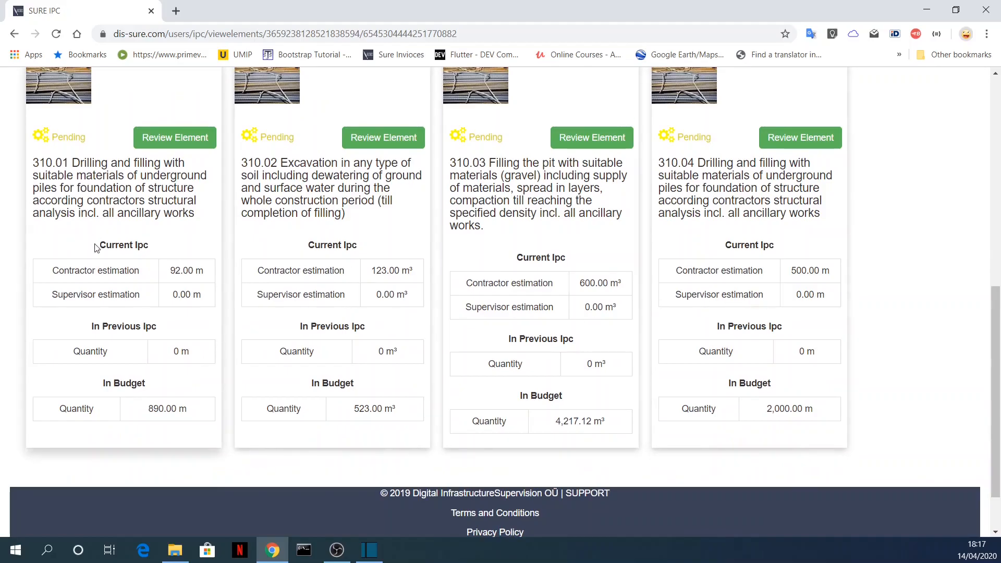
left_click(171, 136)
Step: Open the contract's pending IPC 2, go into its General Items site and check the element counts by status
scroll(409, 387, "down", 5)
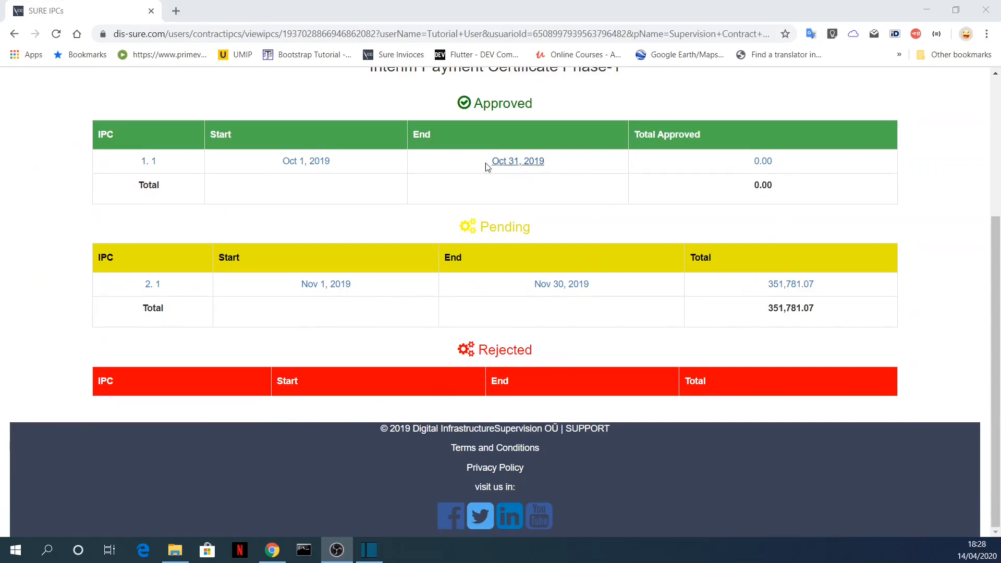
left_click(322, 286)
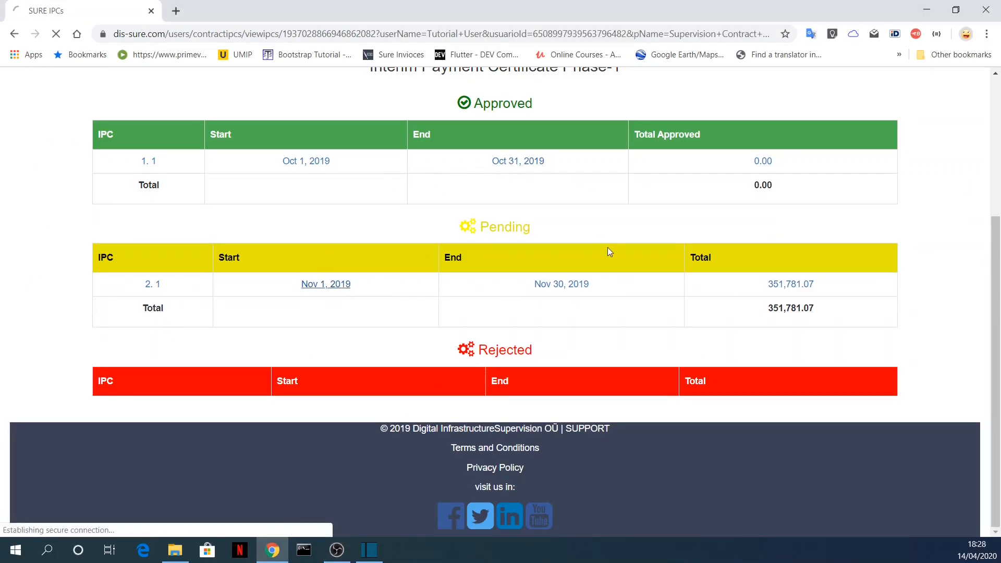
scroll(488, 282, "down", 2)
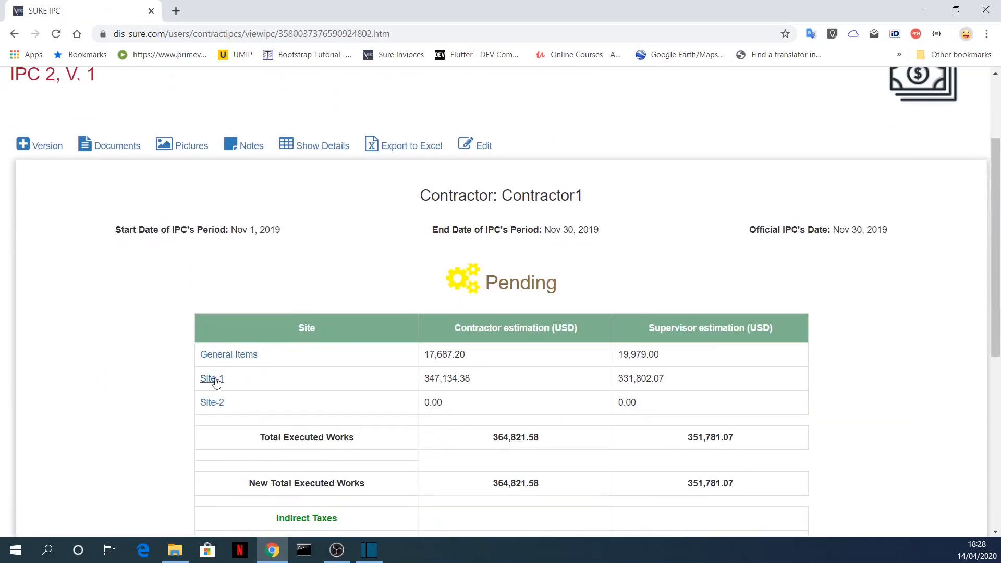
left_click(241, 355)
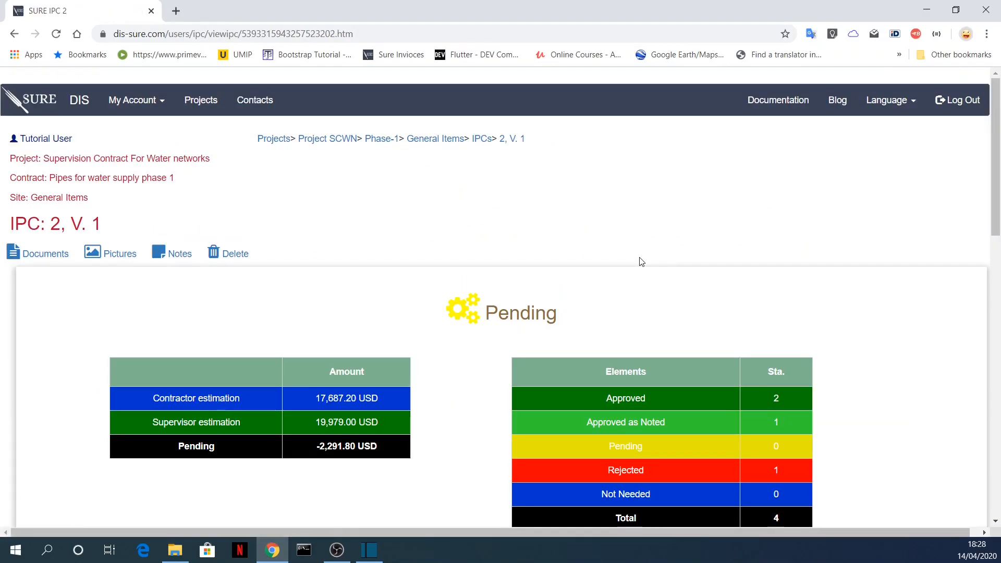
scroll(642, 262, "down", 4)
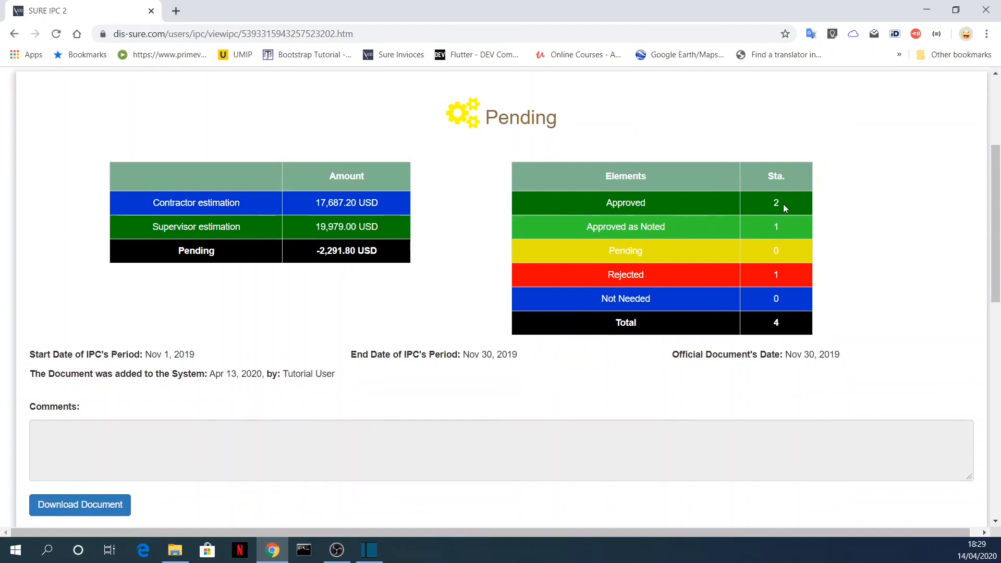
left_click_drag(780, 276, 771, 280)
scroll(441, 280, "down", 10)
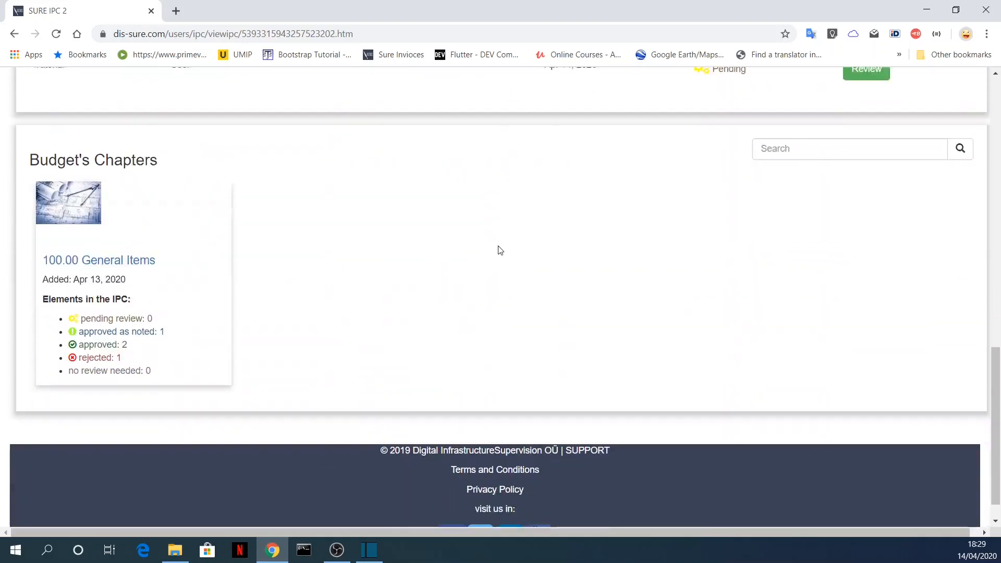
Step: Open chapter 100.00 General Items, filter its elements by "reje" and compare the contractor and supervisor estimations of element 100.02
left_click(75, 234)
scroll(349, 241, "down", 5)
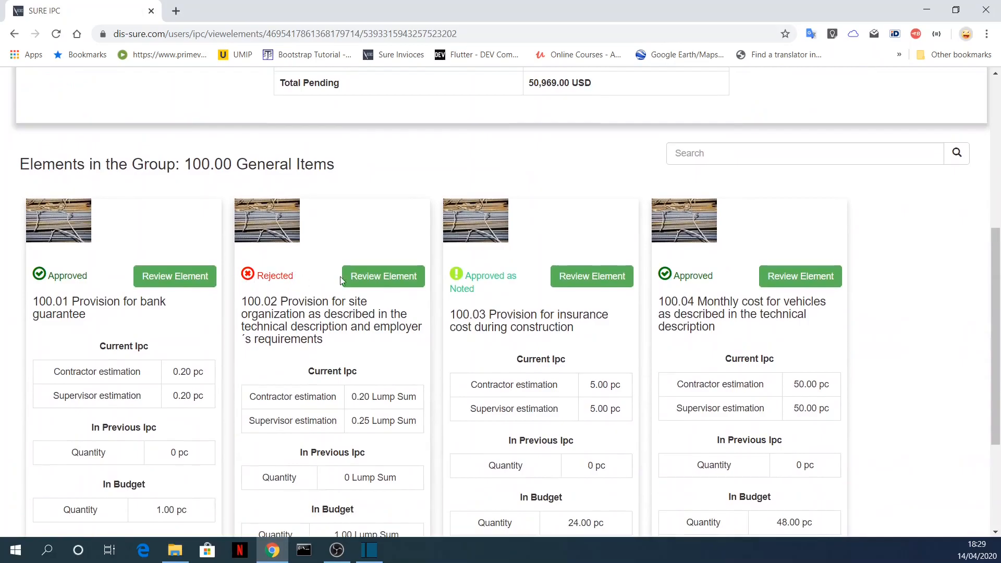
left_click(697, 161)
type("reje")
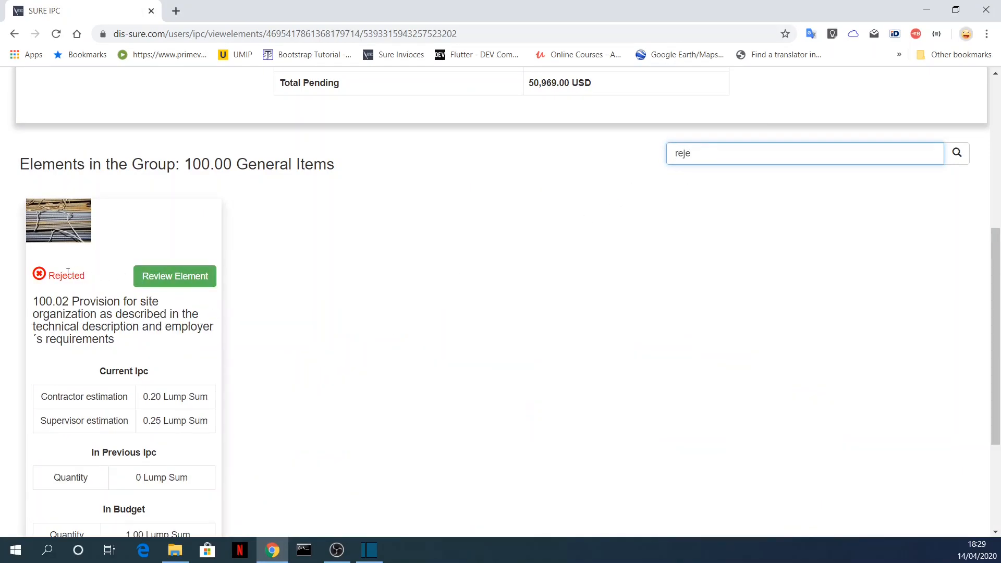
scroll(191, 310, "down", 4)
scroll(192, 311, "up", 3)
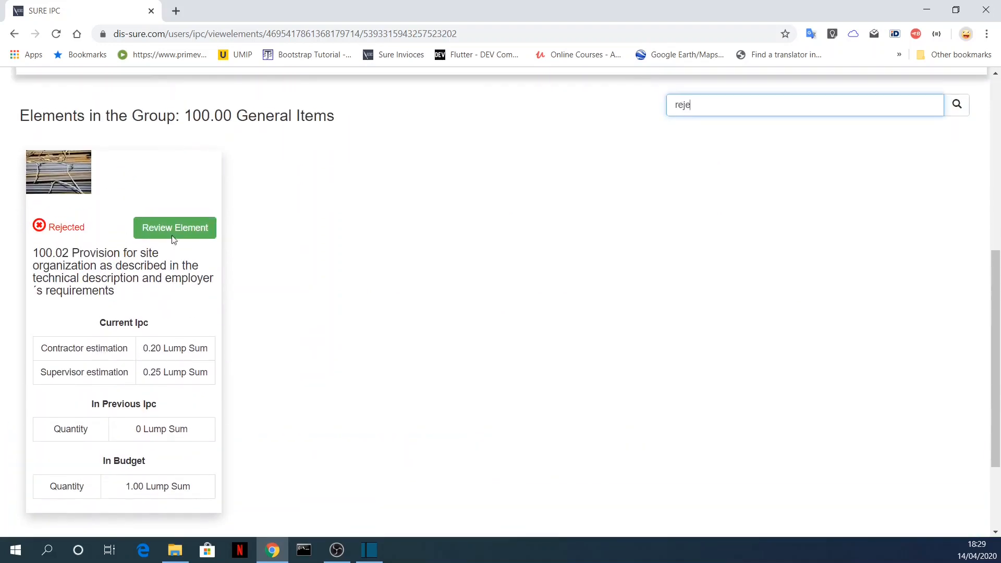
scroll(125, 249, "down", 2)
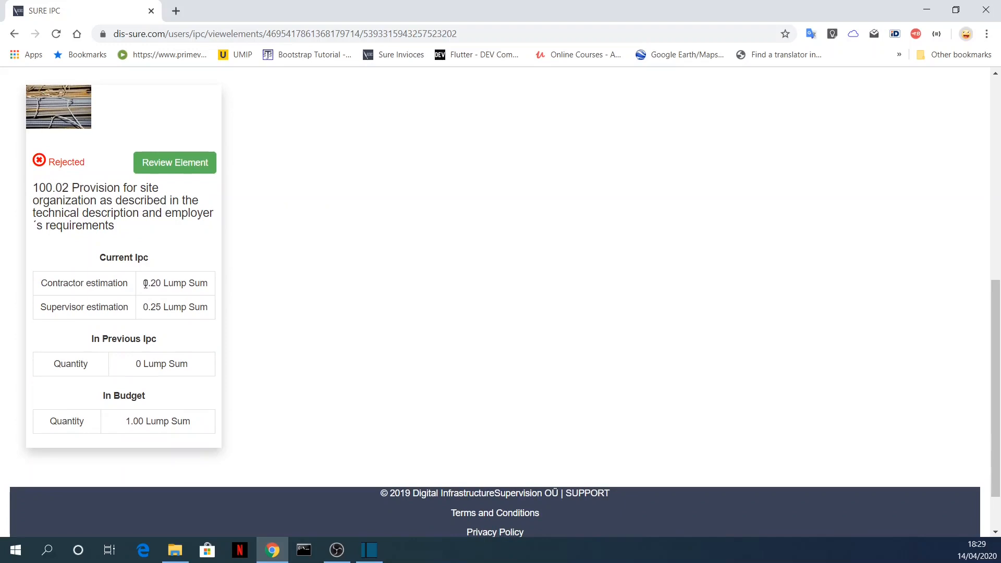
left_click_drag(144, 283, 172, 308)
Step: Return to the General Items overview of IPC 2, V. 1 and look over its reviewers and budget chapters
scroll(358, 286, "up", 5)
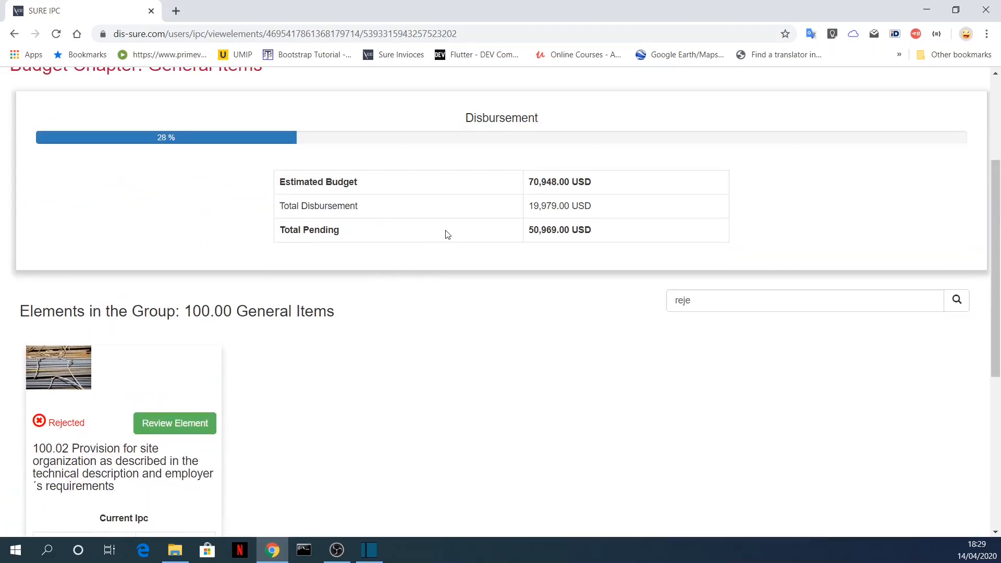
scroll(448, 230, "up", 3)
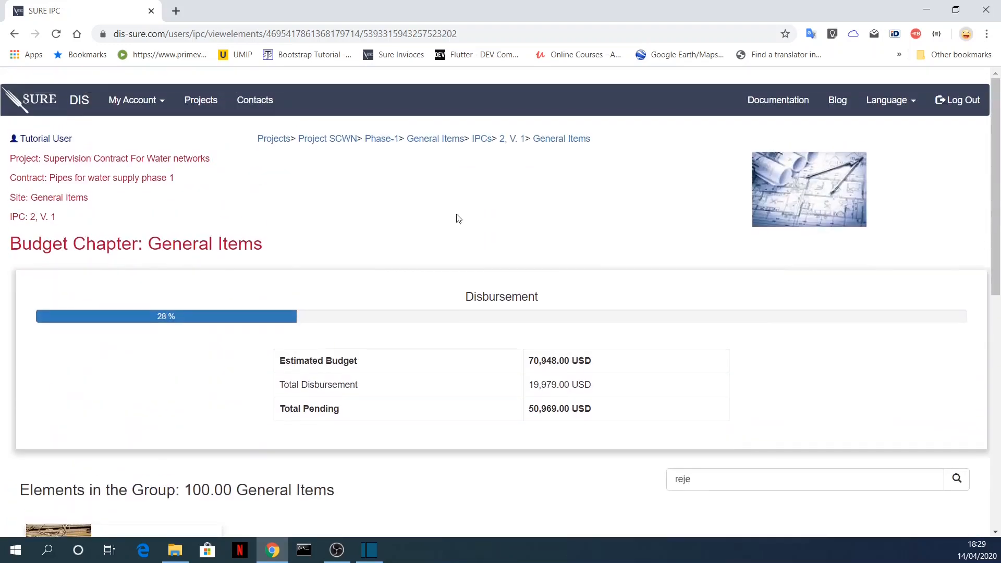
left_click(505, 143)
scroll(476, 252, "down", 9)
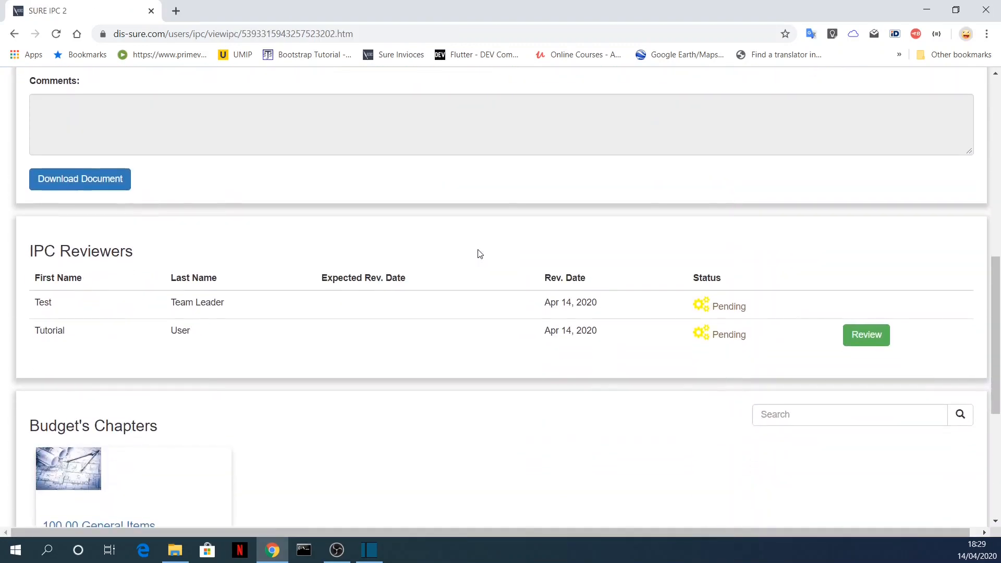
scroll(480, 254, "down", 5)
scroll(479, 252, "up", 9)
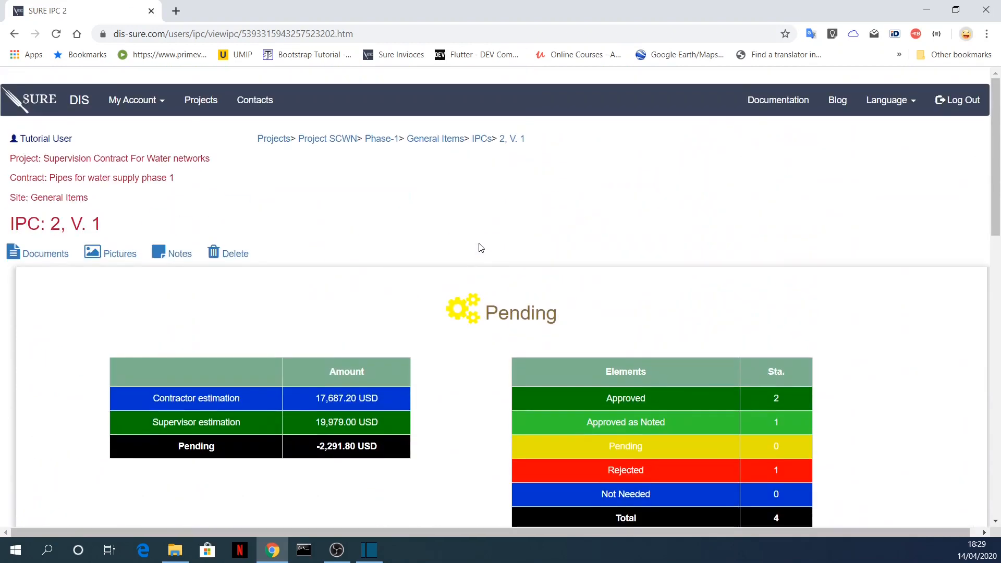
Step: Go back to the Phase-1 contract's IPCs and open the pending IPC 2 to view its estimations per site
left_click(374, 139)
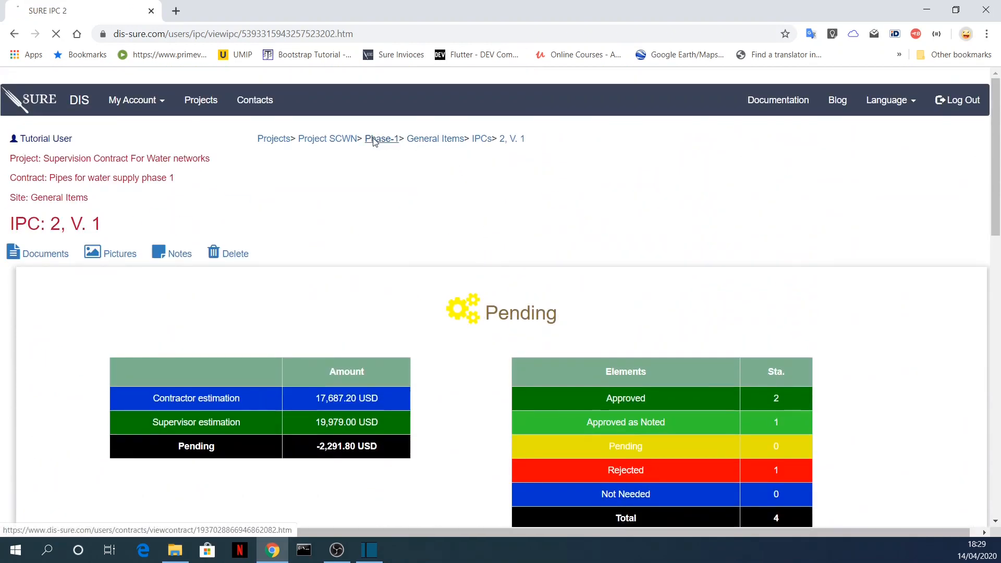
left_click(412, 247)
scroll(386, 341, "down", 4)
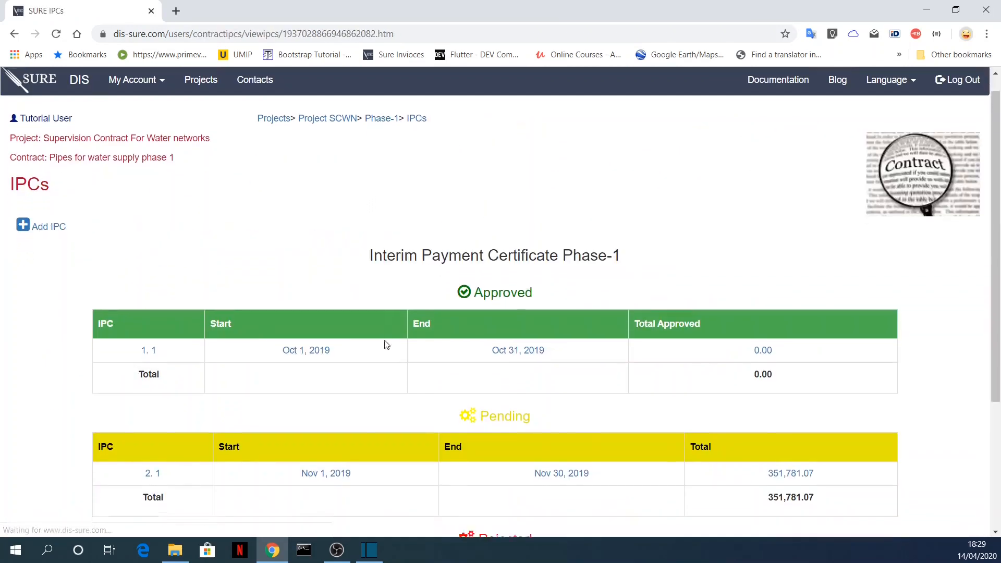
left_click(560, 298)
scroll(387, 304, "down", 1)
scroll(386, 304, "down", 4)
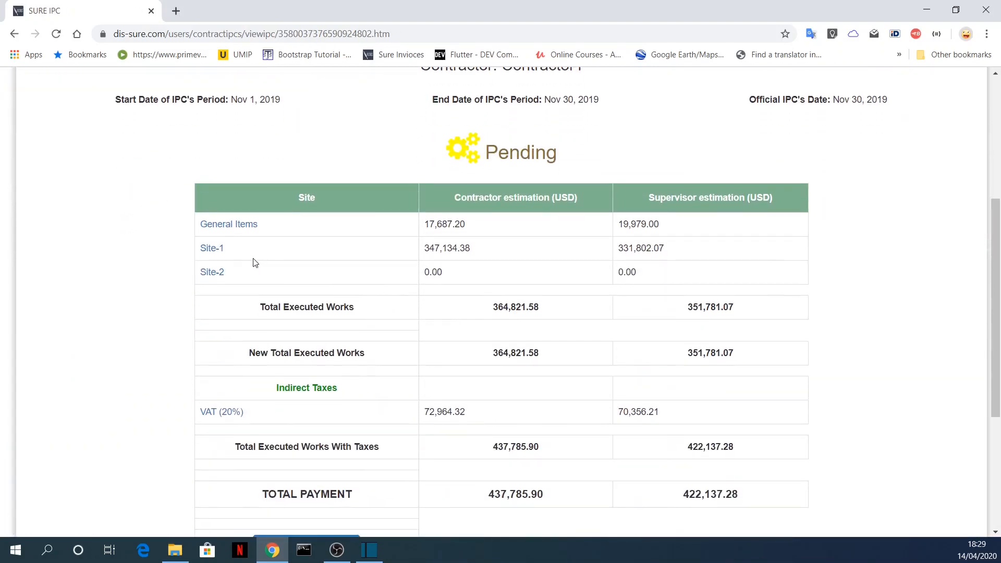
Step: Open Site-1 within IPC 2 and check its element counts by status and per budget chapter
left_click(209, 248)
scroll(495, 287, "down", 1)
scroll(507, 291, "down", 3)
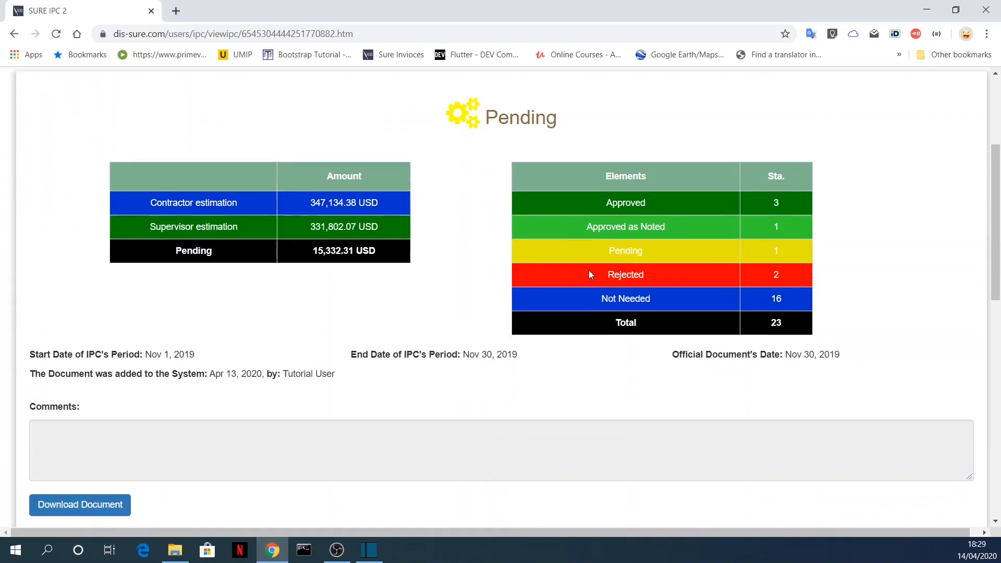
scroll(488, 271, "down", 10)
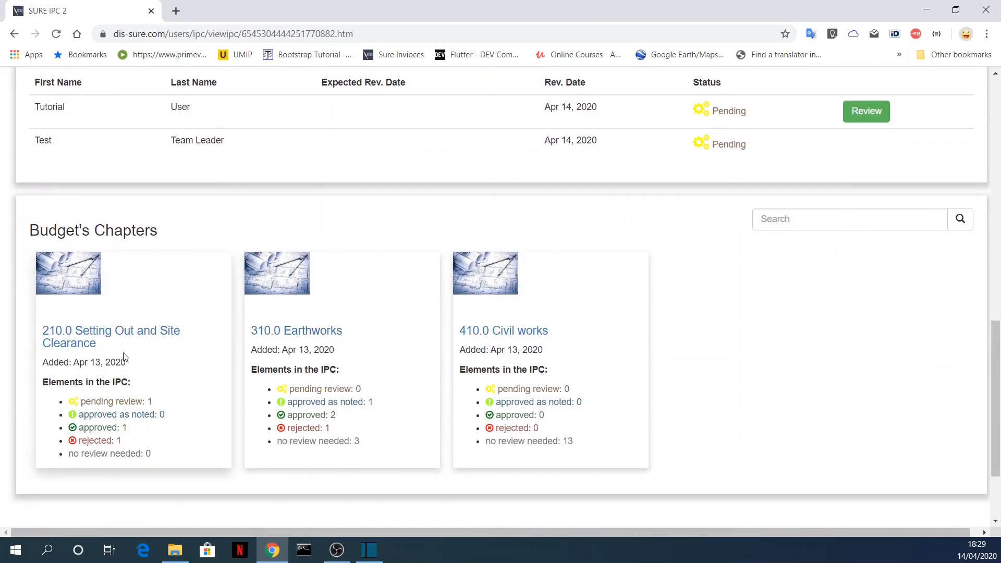
Step: Open chapter 310.0 Earthworks, filter its elements by "rej" and compare the contractor and supervisor estimations of element 310.03
left_click(297, 333)
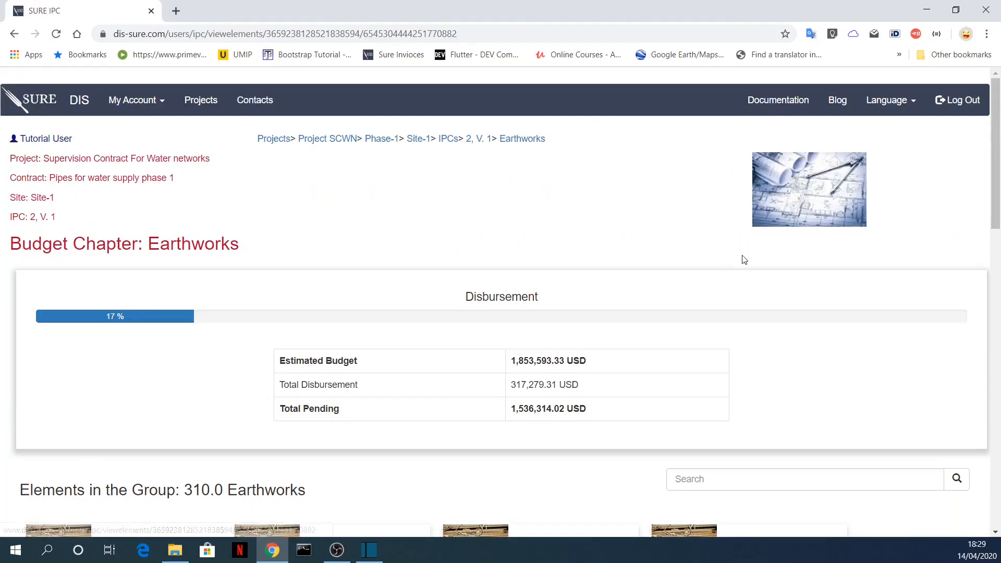
scroll(712, 283, "down", 5)
left_click(699, 218)
type("rej")
scroll(445, 289, "down", 4)
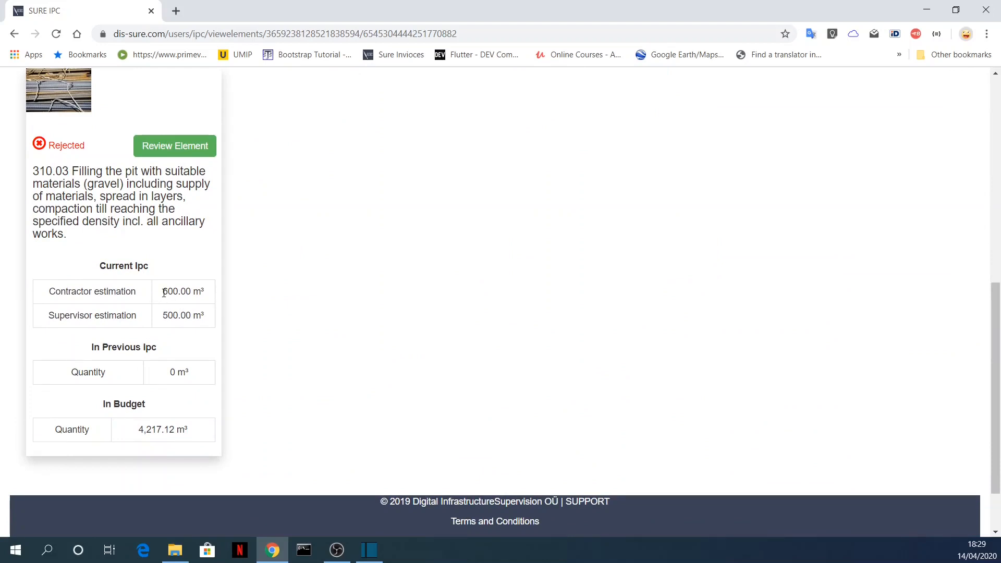
left_click_drag(164, 292, 231, 323)
Step: Leave the Earthworks chapter for the contract's IPCs, reopen pending IPC 2 and compare the estimations of its sites
scroll(232, 323, "up", 10)
left_click(452, 148)
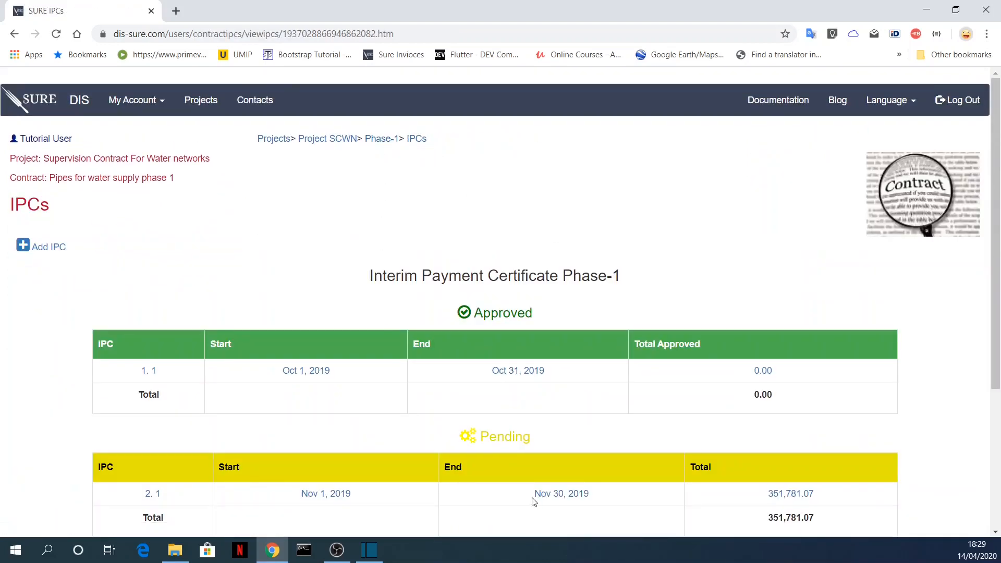
scroll(489, 370, "down", 1)
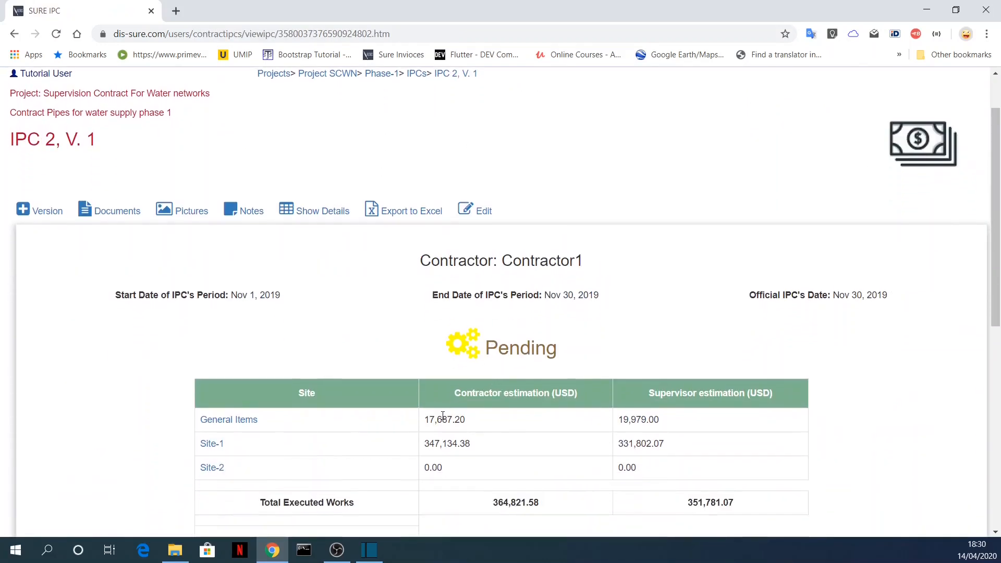
scroll(561, 421, "down", 1)
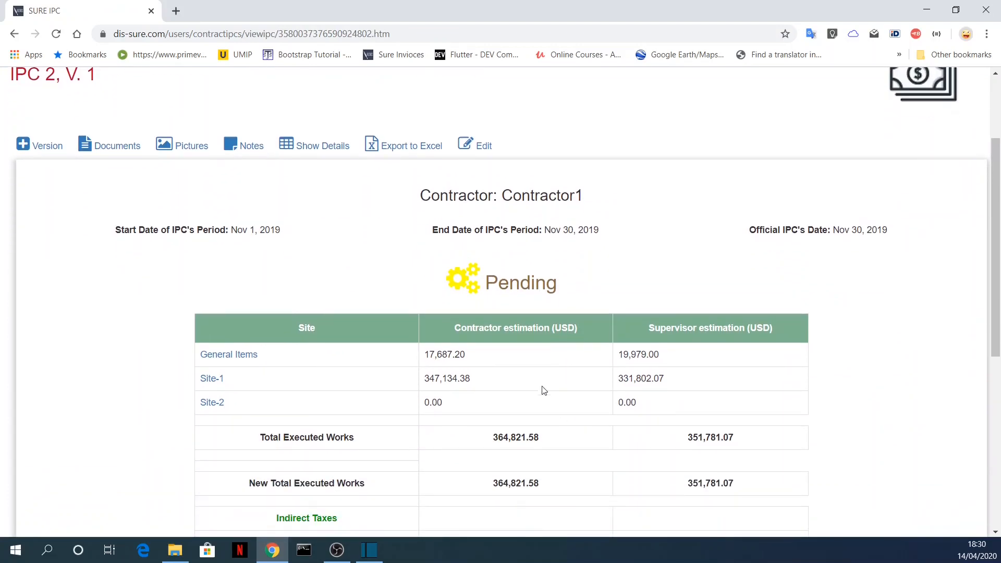
Step: Examine the options for setting the status of IPC 2, V. 1, its current status and its payment totals
scroll(389, 319, "up", 1)
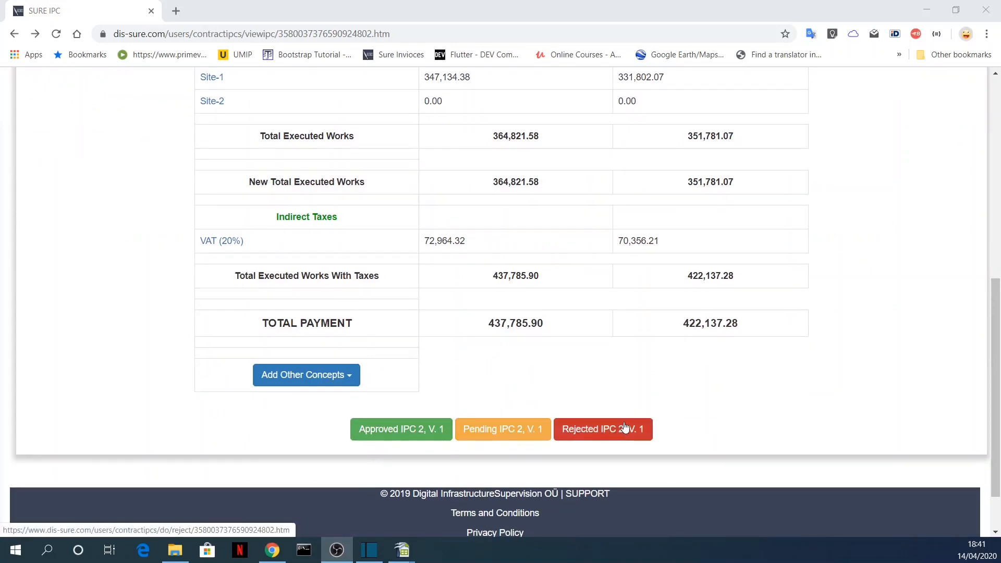
scroll(483, 408, "up", 5)
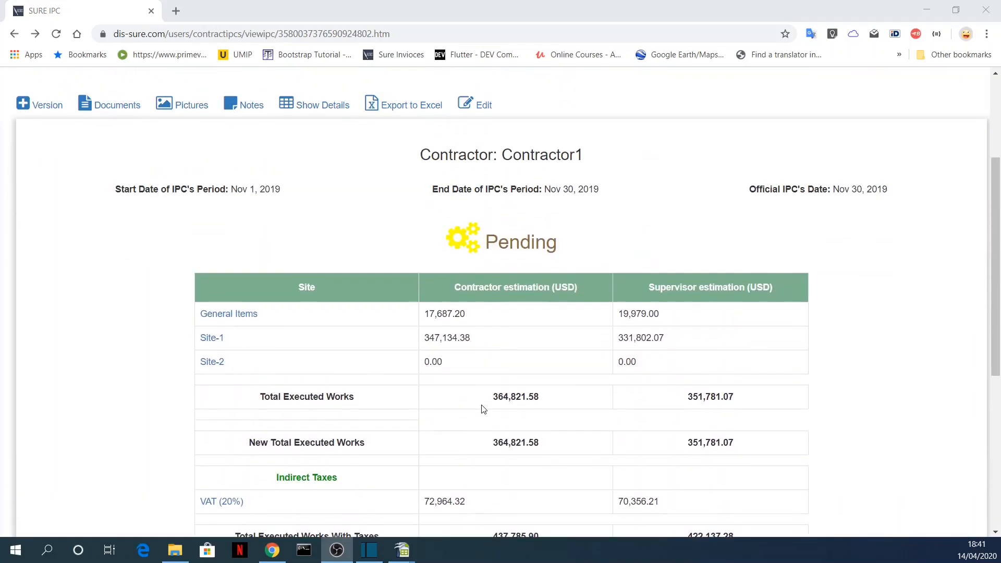
double_click(489, 242)
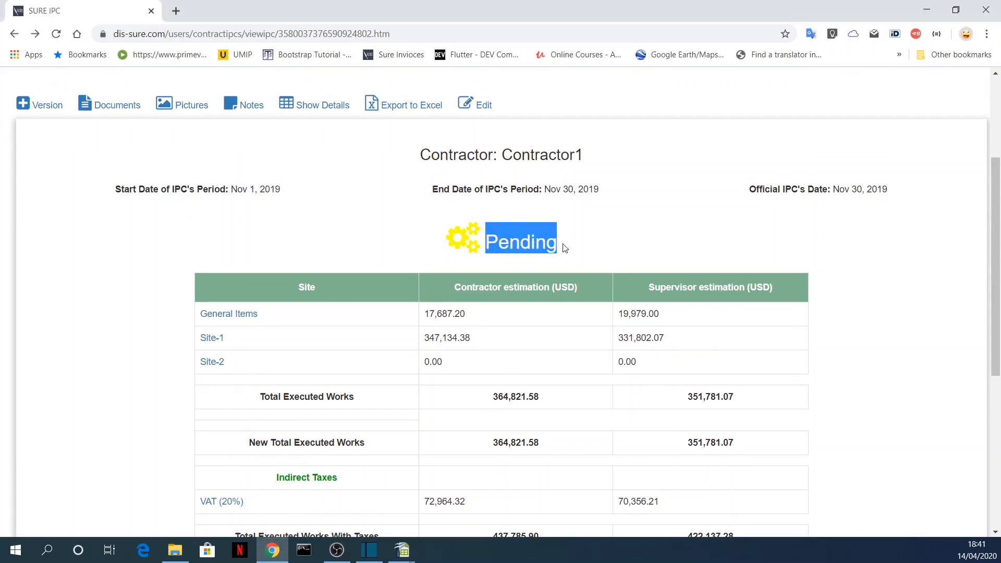
left_click(501, 312)
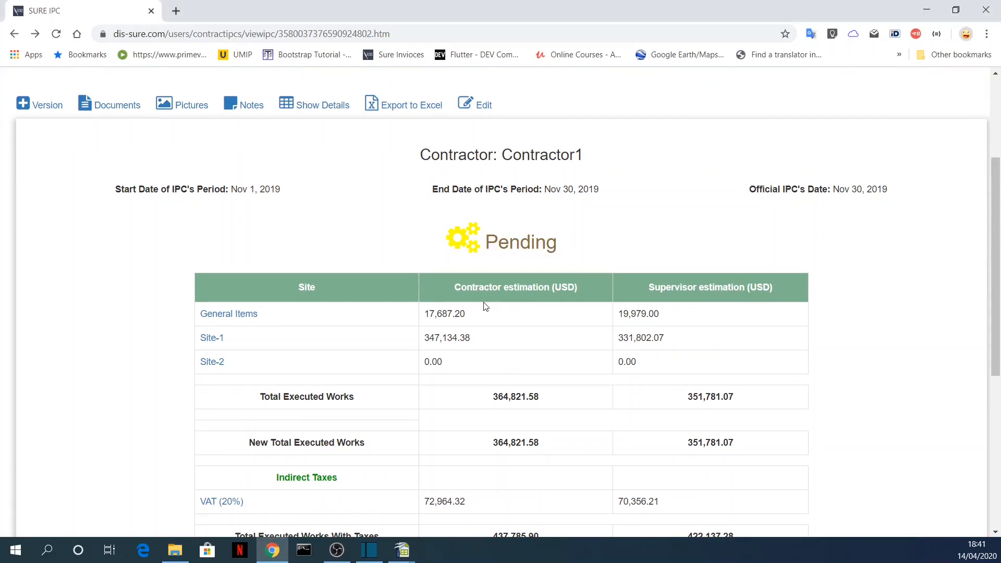
scroll(468, 319, "down", 1)
scroll(469, 319, "down", 1)
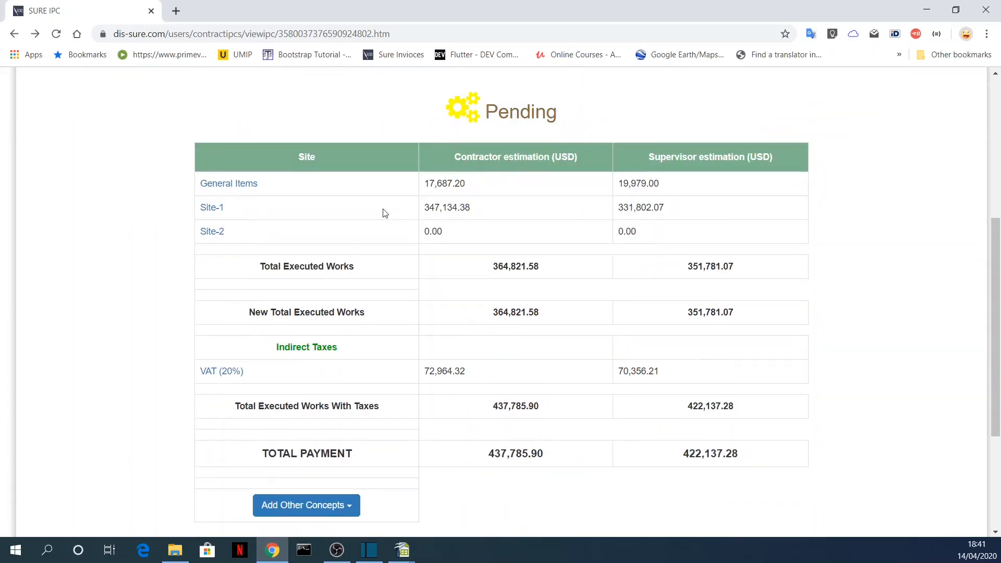
Step: Open Site-1's chapter 310.0 Earthworks and check its disbursement and the review status of its elements
left_click(212, 207)
scroll(364, 272, "down", 10)
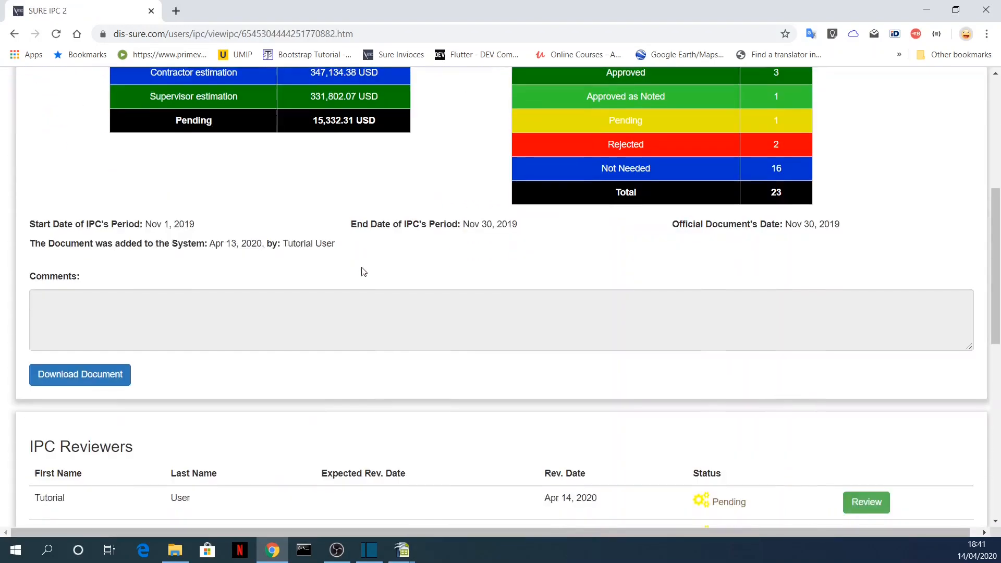
left_click(297, 398)
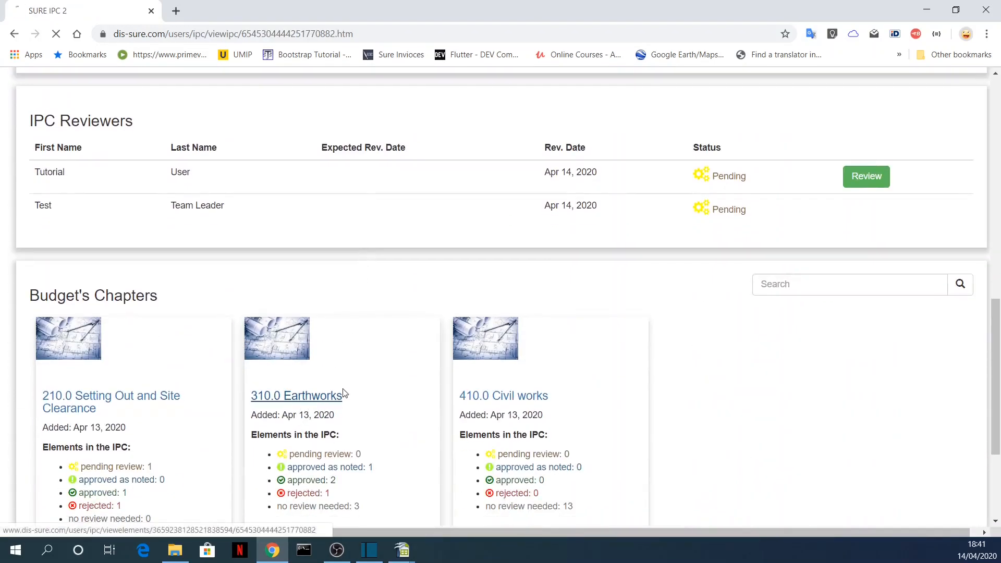
scroll(421, 299, "down", 3)
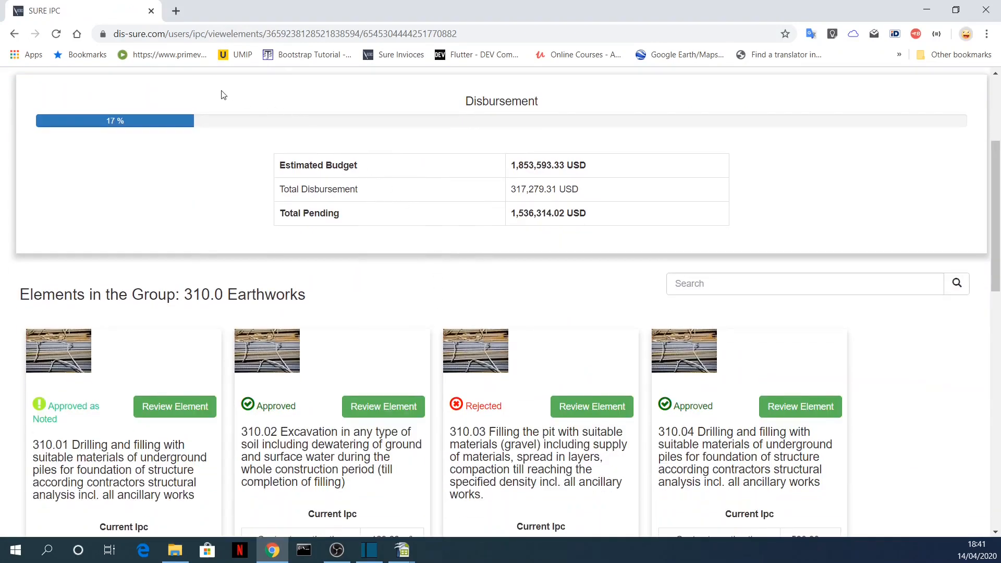
scroll(466, 244, "up", 3)
Step: Return to the IPCs of the Phase-1 contract and open the November IPC 2 with its payment totals
left_click(383, 139)
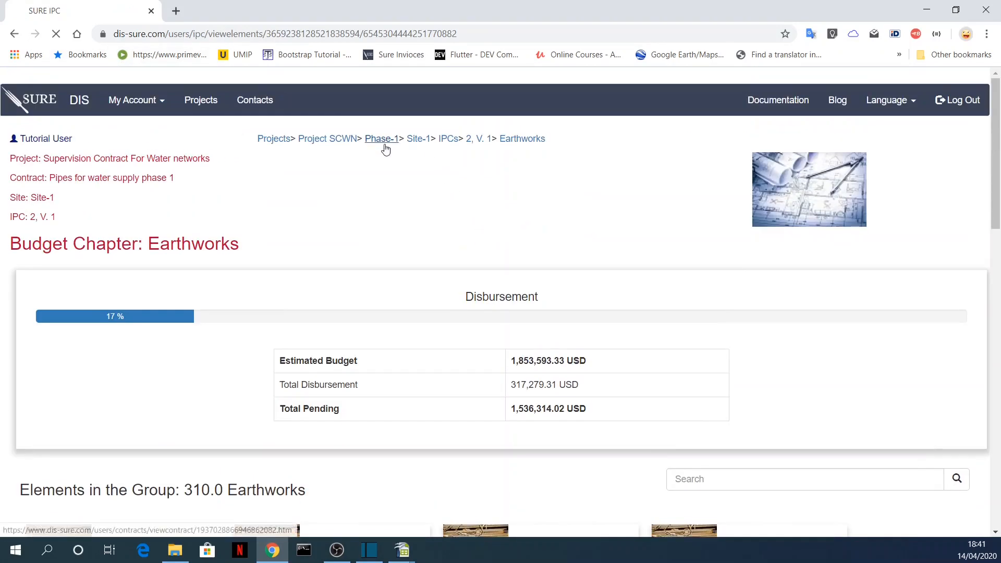
left_click(420, 248)
scroll(458, 339, "down", 5)
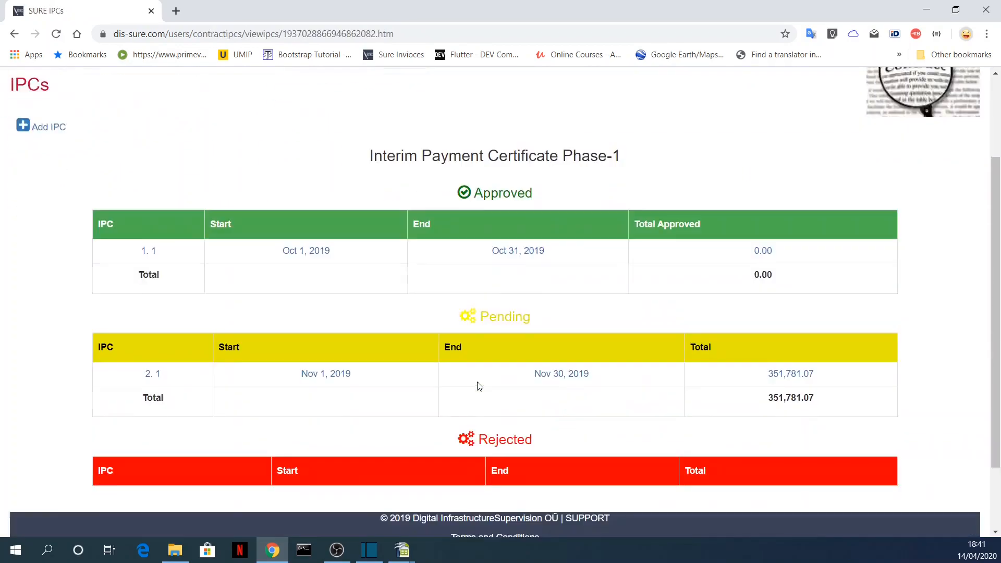
left_click(577, 363)
scroll(444, 342, "down", 5)
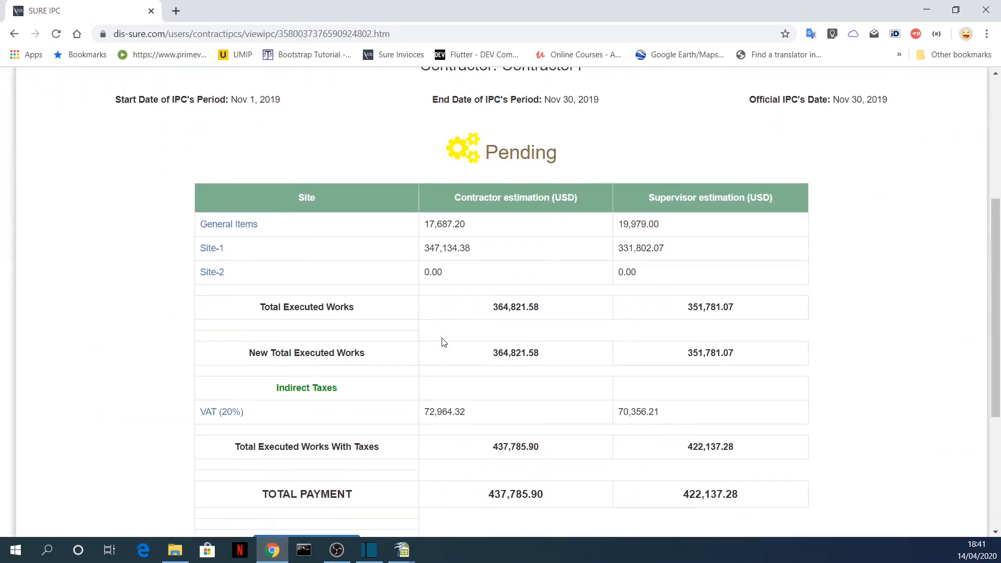